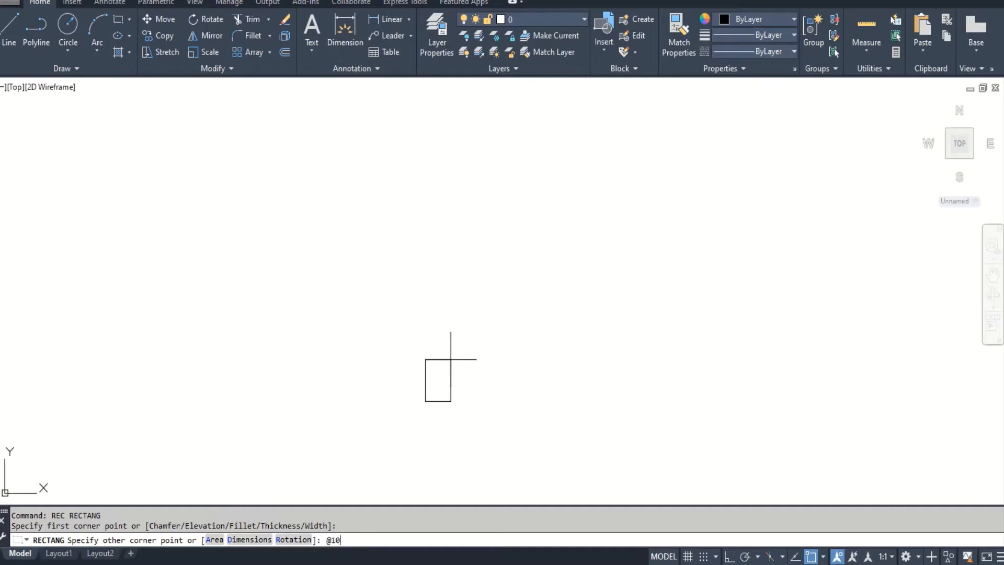
# Complete the square outline and join the midpoints of its opposite sides with a horizontal and a vertical line.
pyautogui.press('Return')
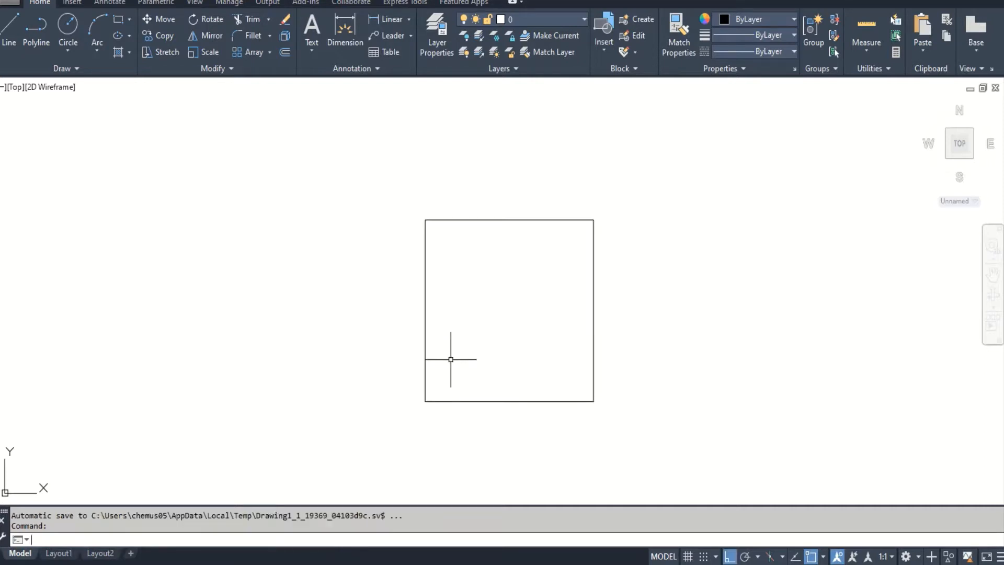
pyautogui.scroll(2, 517, 341)
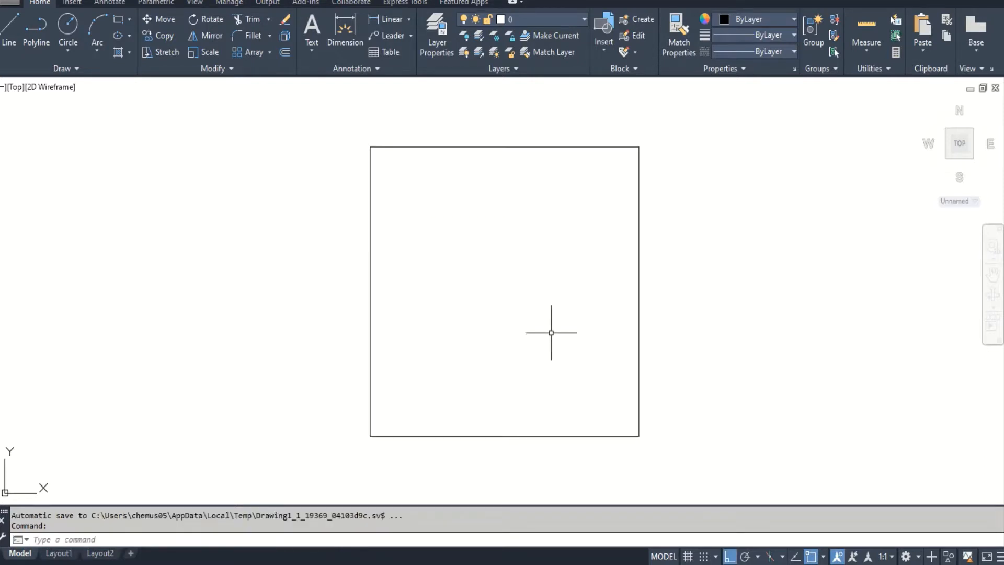
pyautogui.write('l')
pyautogui.press('Return')
pyautogui.click(370, 291)
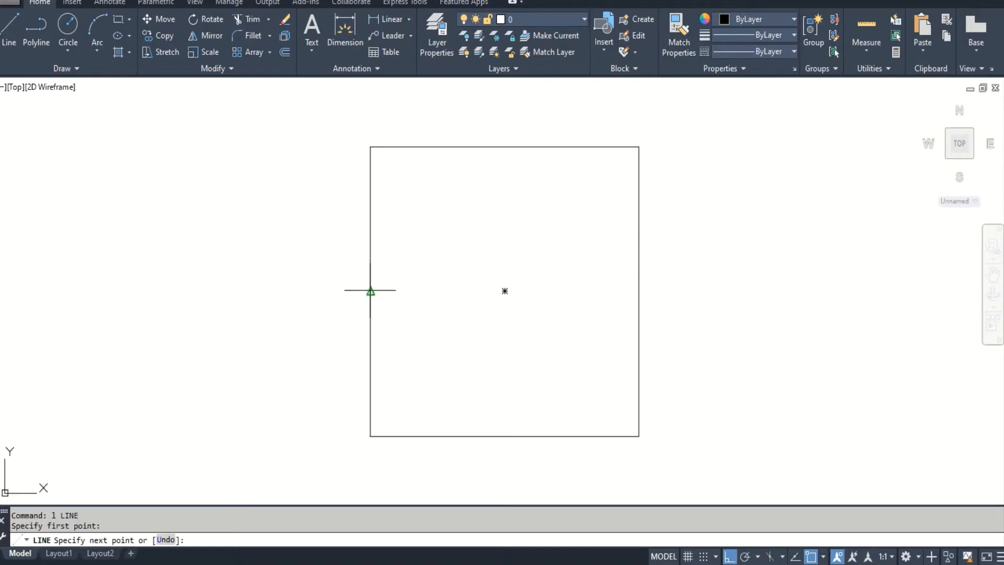
pyautogui.click(638, 291)
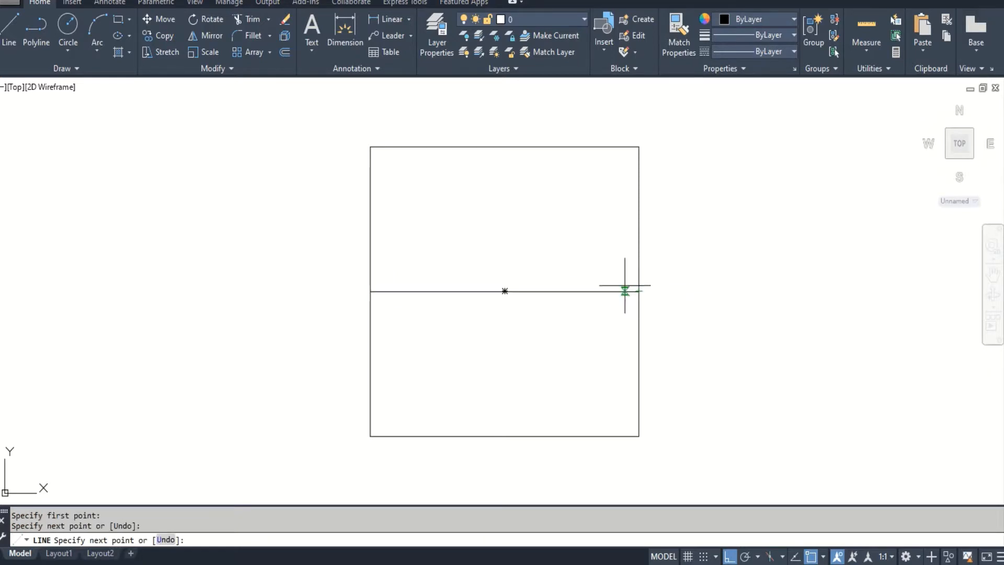
pyautogui.press('Return')
pyautogui.press('Return')
pyautogui.click(505, 147)
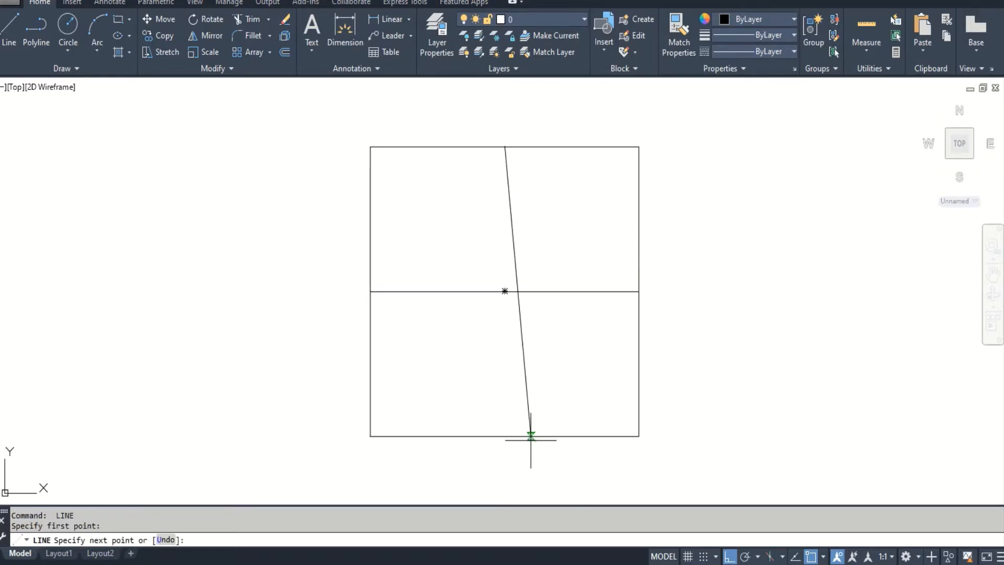
pyautogui.click(505, 436)
pyautogui.press('Return')
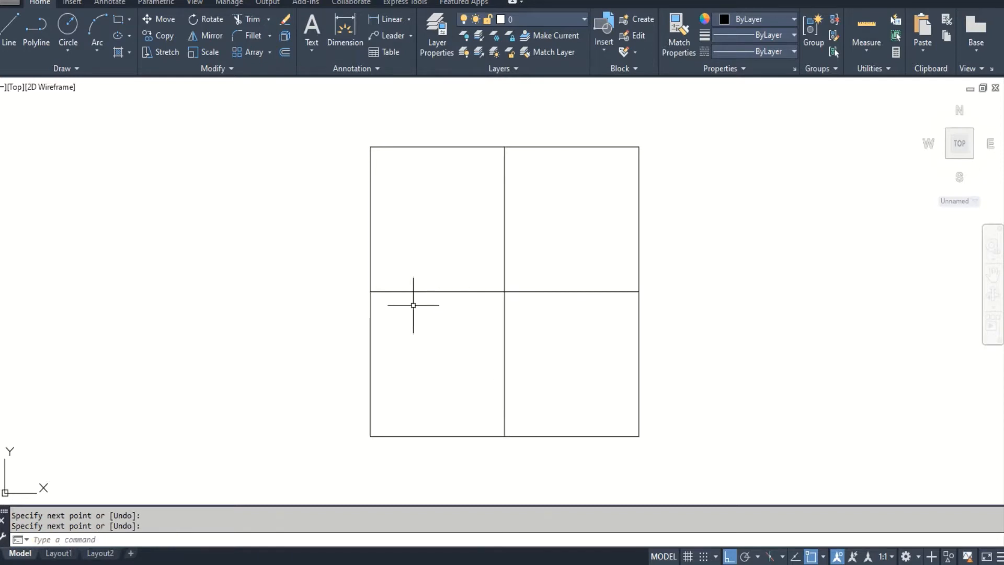
# Draw a diamond inside the square by connecting the midpoints of its four sides with lines.
pyautogui.press('Return')
pyautogui.click(371, 291)
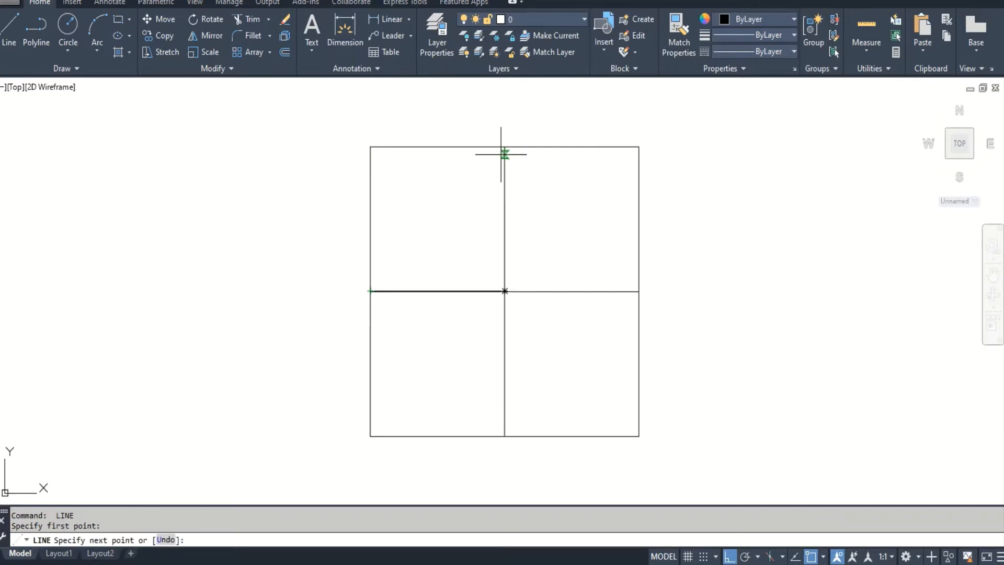
pyautogui.click(502, 149)
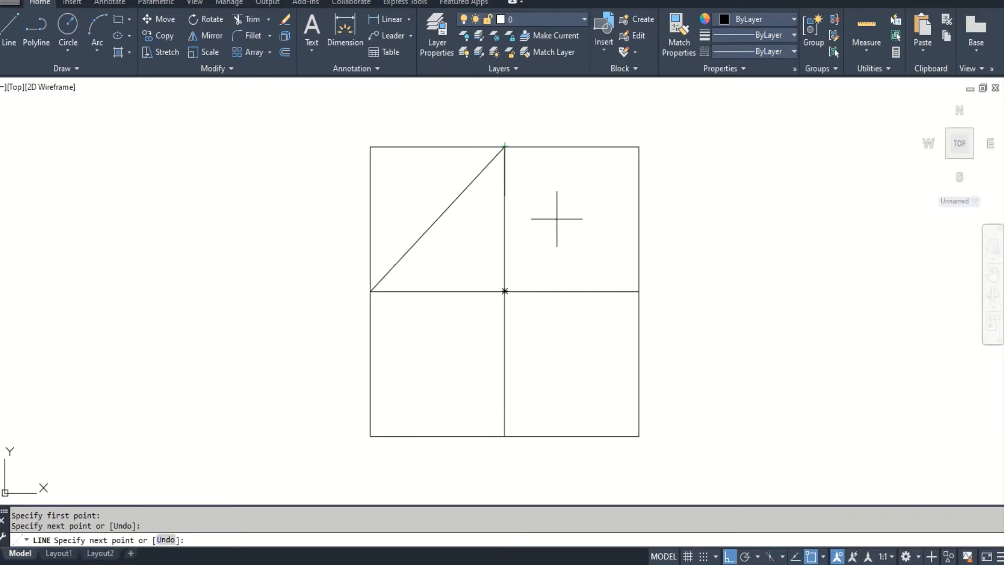
pyautogui.click(639, 291)
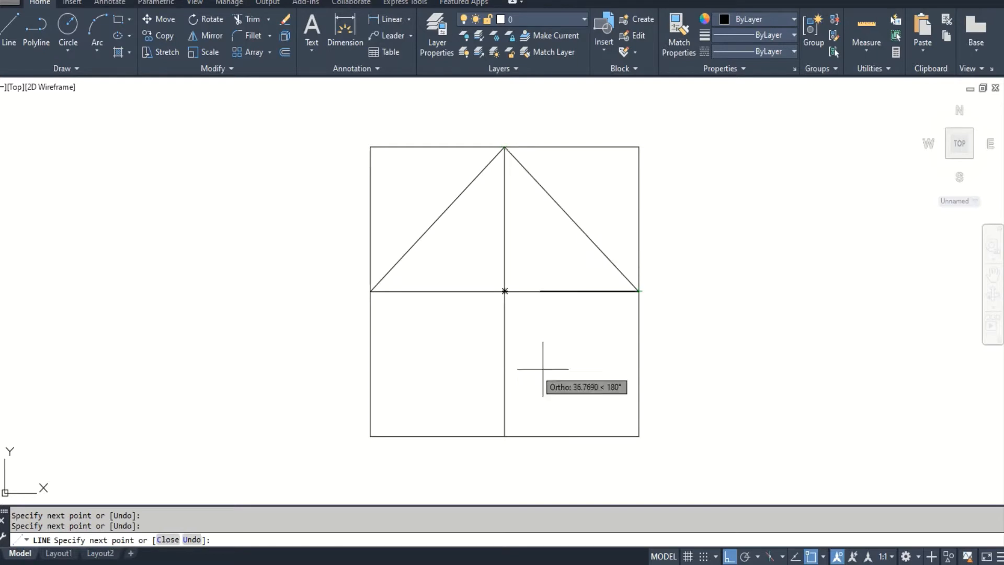
pyautogui.click(505, 436)
pyautogui.click(371, 291)
pyautogui.press('Return')
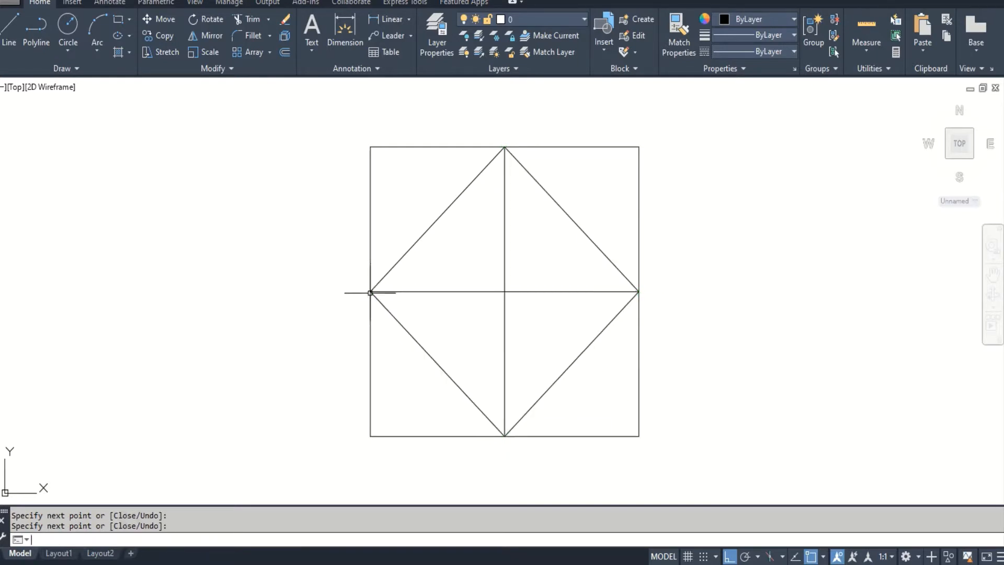
# Divide the upper-left edge of the diamond into 10 equal segments.
pyautogui.write('div')
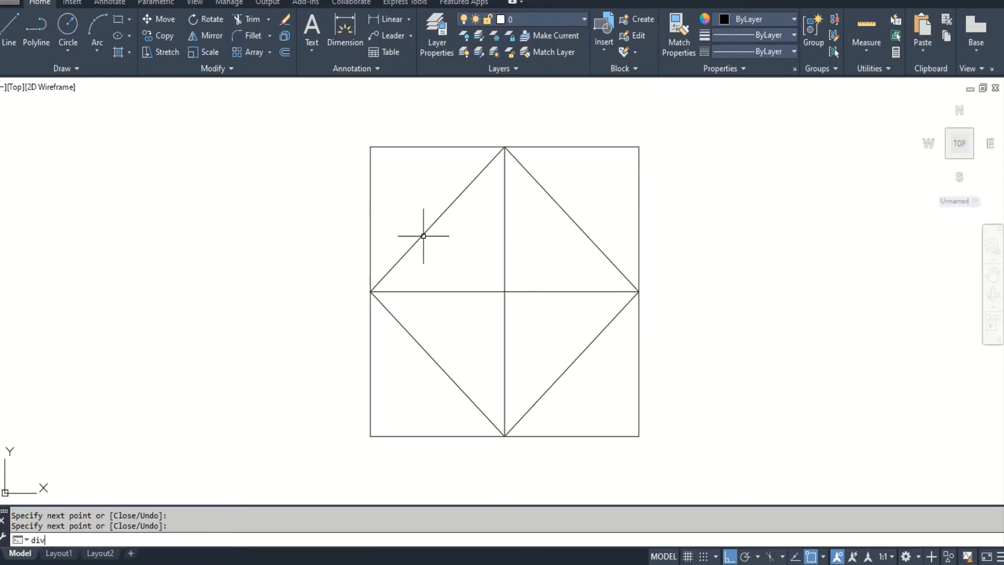
pyautogui.press('Return')
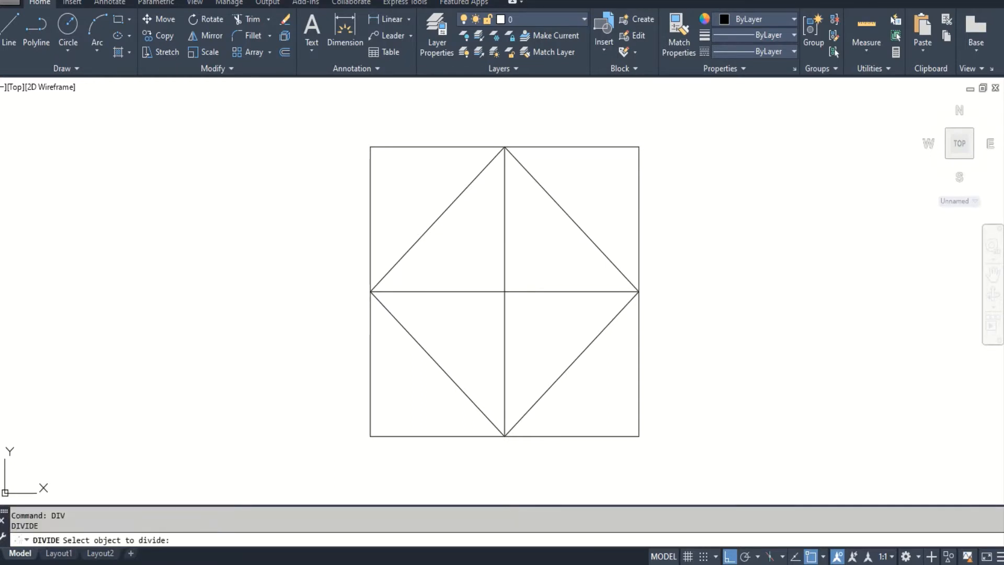
pyautogui.click(444, 207)
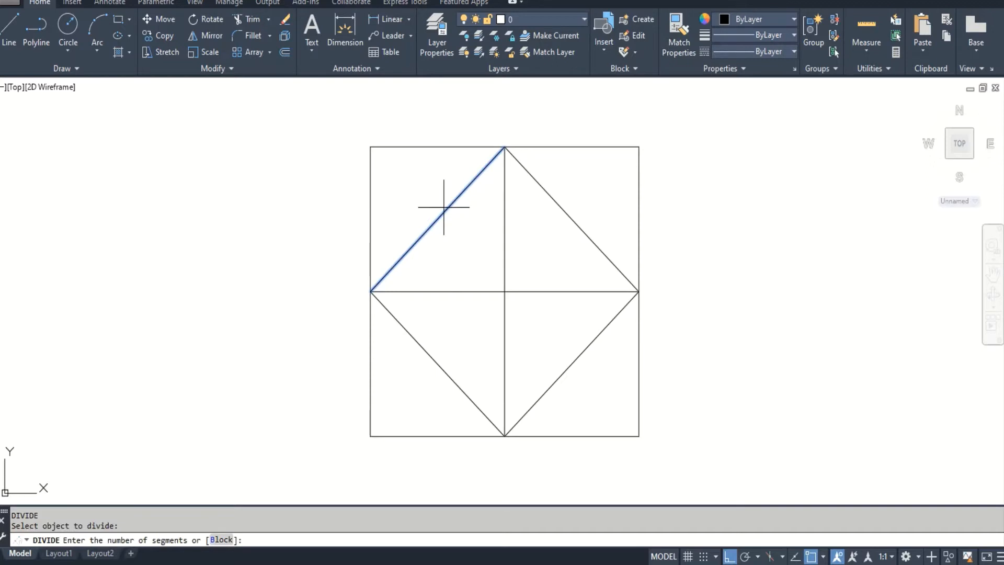
pyautogui.press('Return')
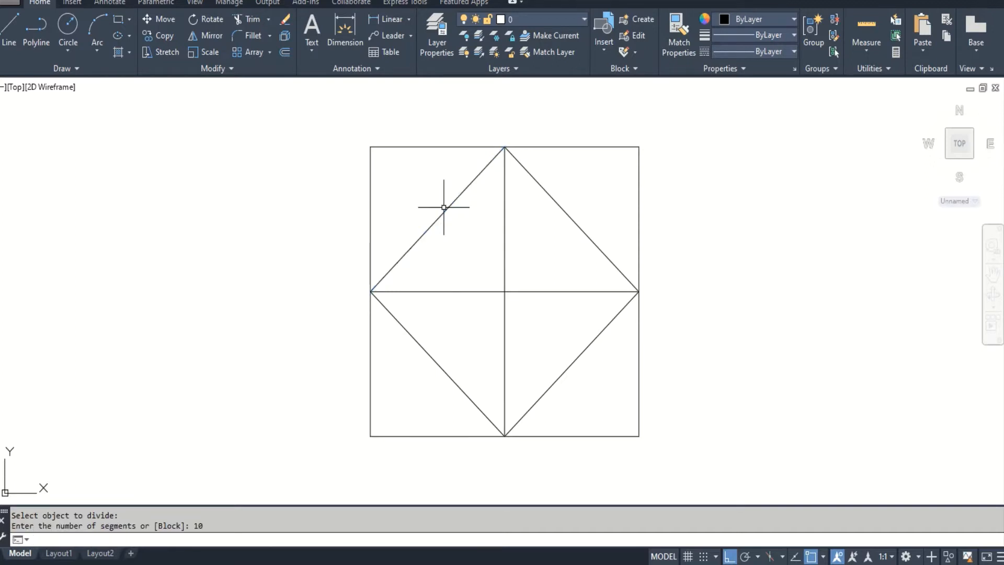
# Draw three lines from the square's upper-left corner to the three lowest division points on the diamond edge.
pyautogui.write('l')
pyautogui.press('Return')
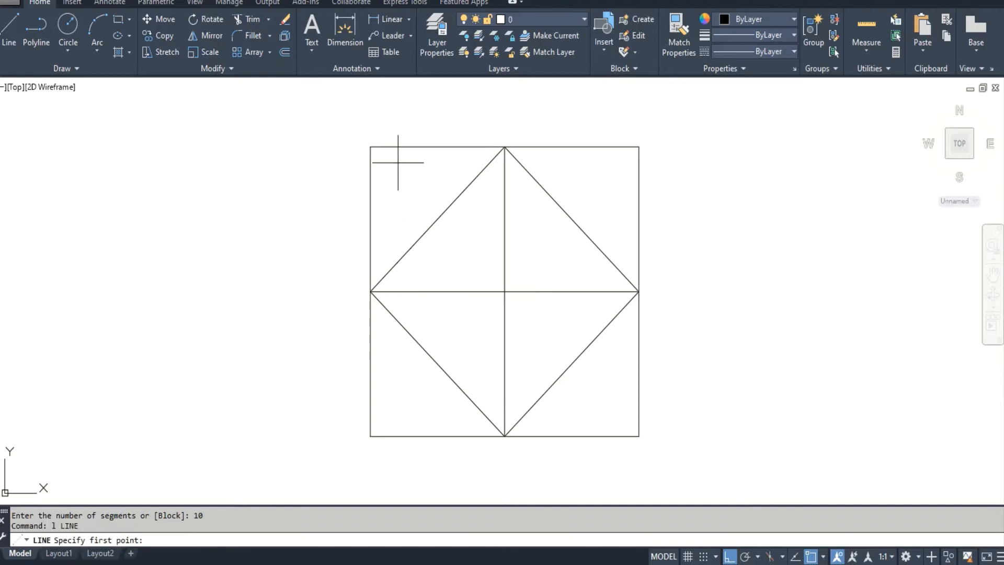
pyautogui.click(376, 147)
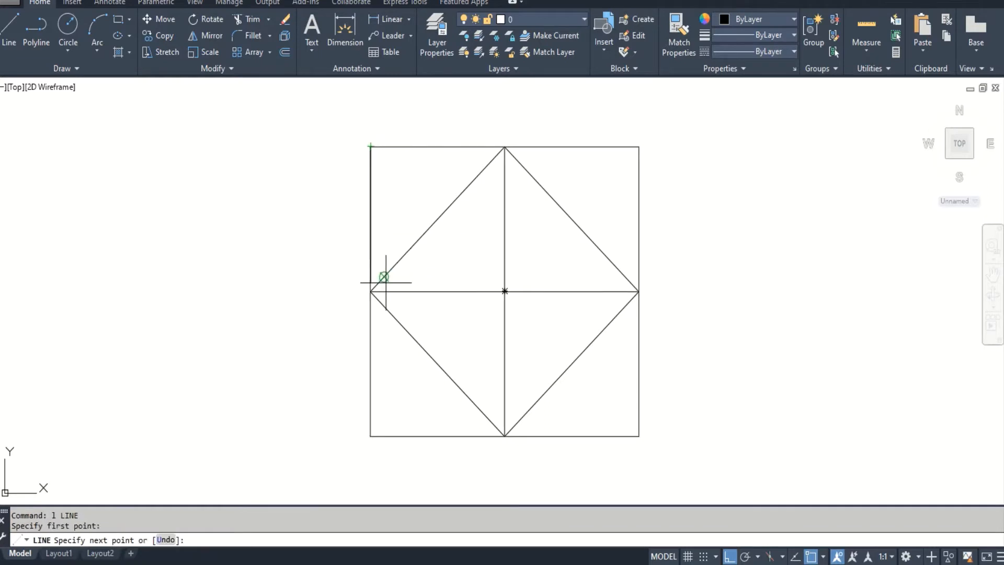
pyautogui.click(384, 276)
pyautogui.press('Return')
pyautogui.press('Return')
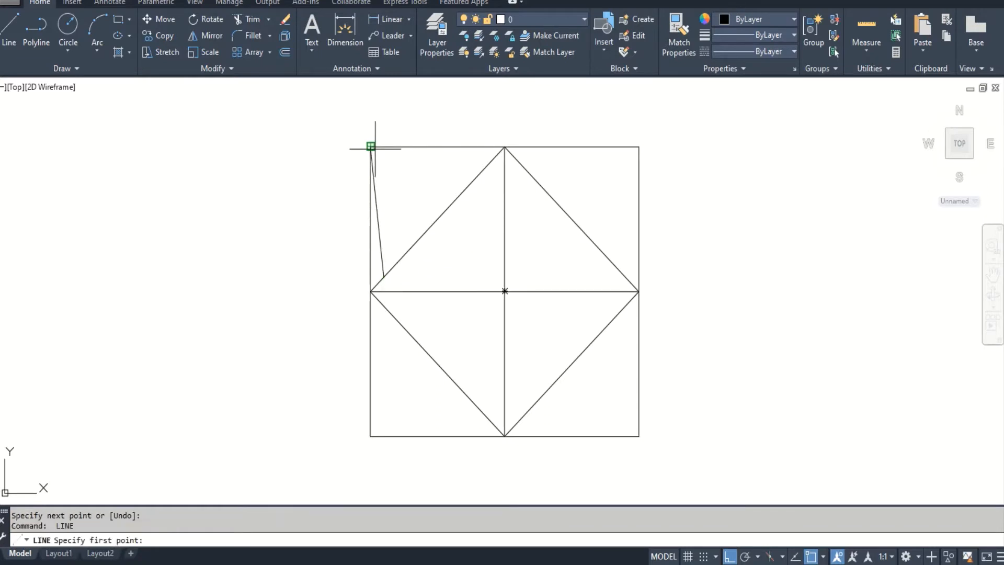
pyautogui.click(370, 147)
pyautogui.click(397, 262)
pyautogui.press('Return')
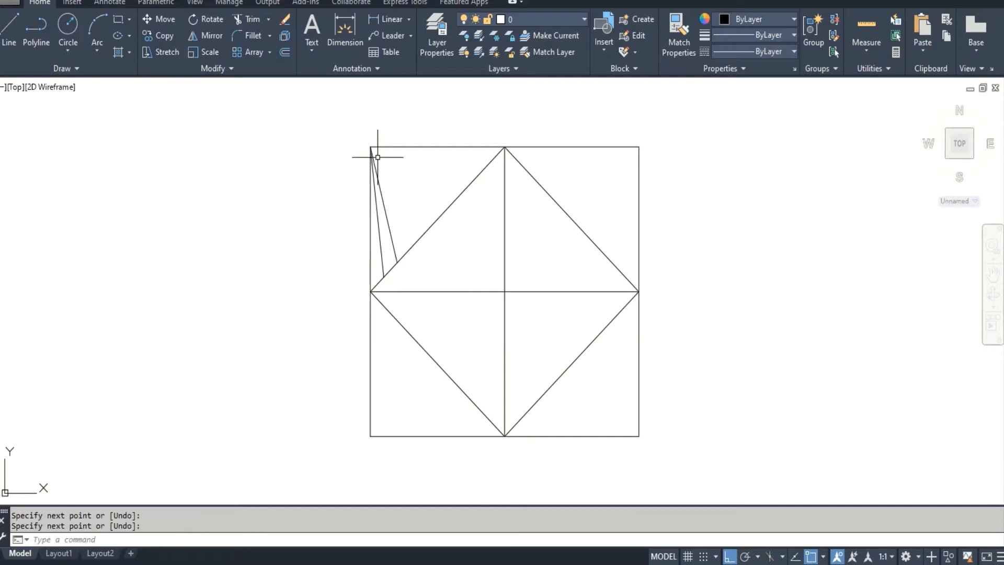
pyautogui.press('Return')
pyautogui.click(371, 147)
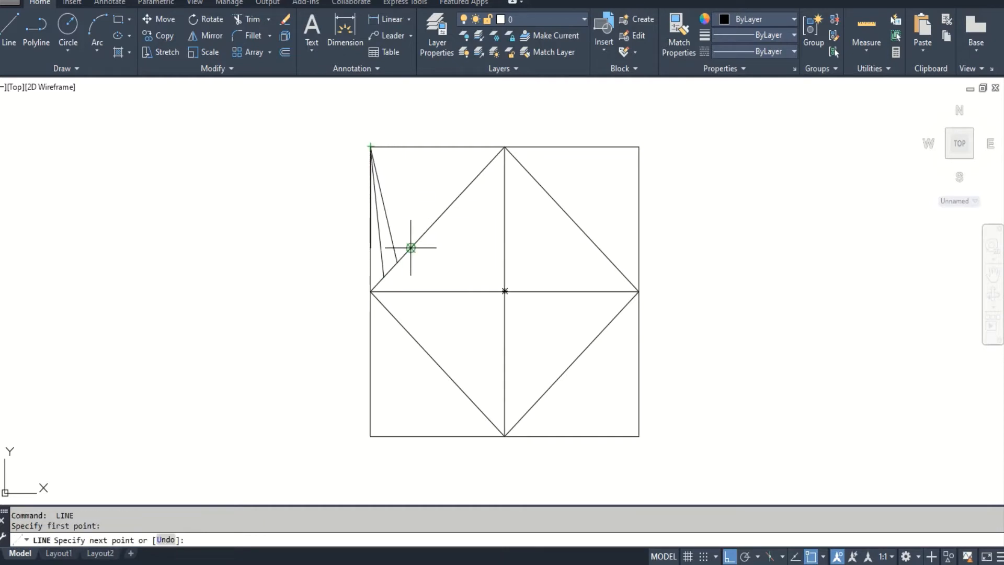
pyautogui.click(411, 247)
pyautogui.press('Return')
# Draw lines from the square's upper-left corner to the fourth, fifth and sixth division points, counting up from the edge's lower end.
pyautogui.press('Return')
pyautogui.click(371, 146)
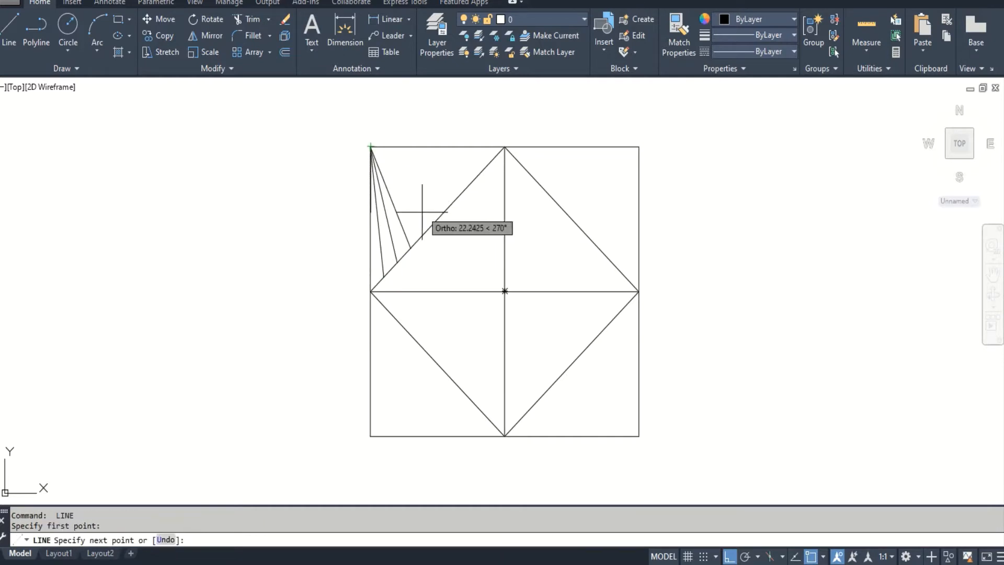
pyautogui.click(424, 234)
pyautogui.press('Return')
pyautogui.press('Return')
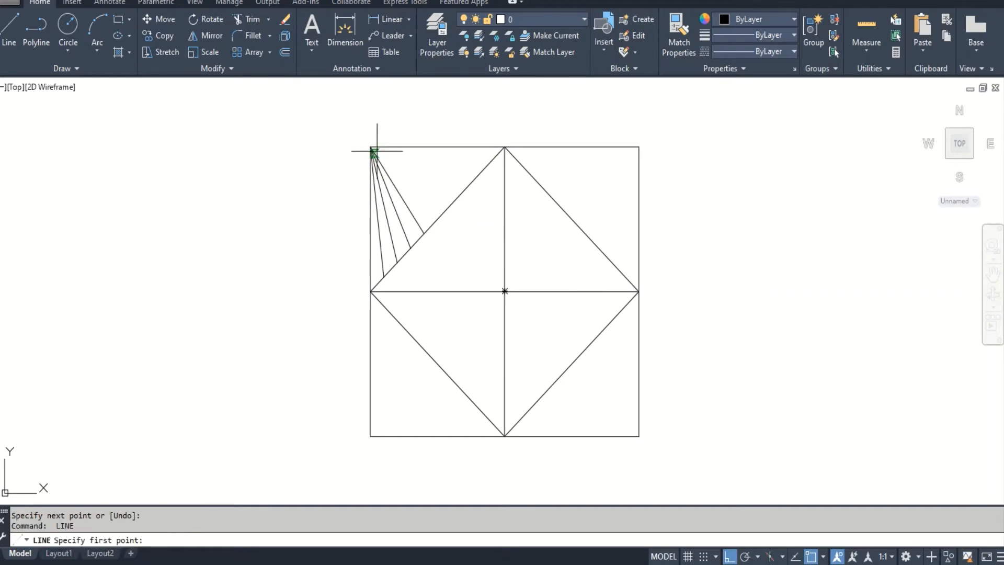
pyautogui.click(371, 147)
pyautogui.click(437, 219)
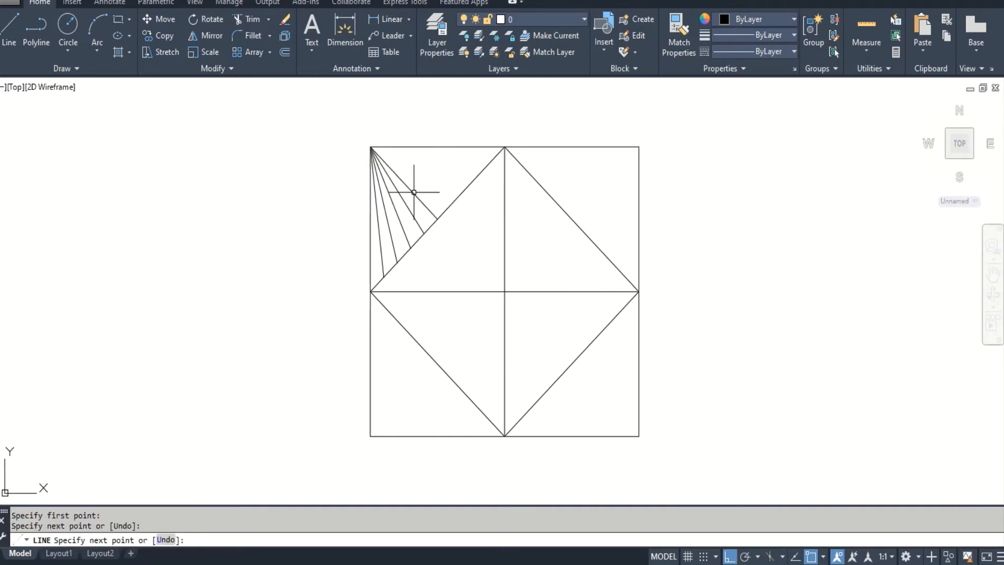
pyautogui.press('Return')
pyautogui.press('Return')
pyautogui.click(371, 146)
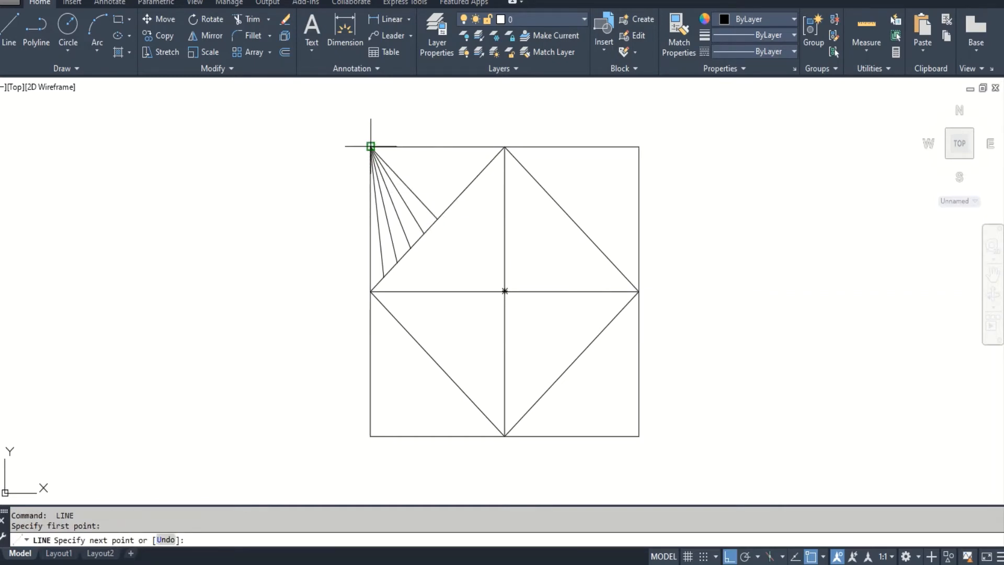
pyautogui.click(449, 204)
pyautogui.press('Return')
# Draw lines from the square's upper-left corner to the remaining three division points near the diamond's top vertex.
pyautogui.press('Return')
pyautogui.click(371, 146)
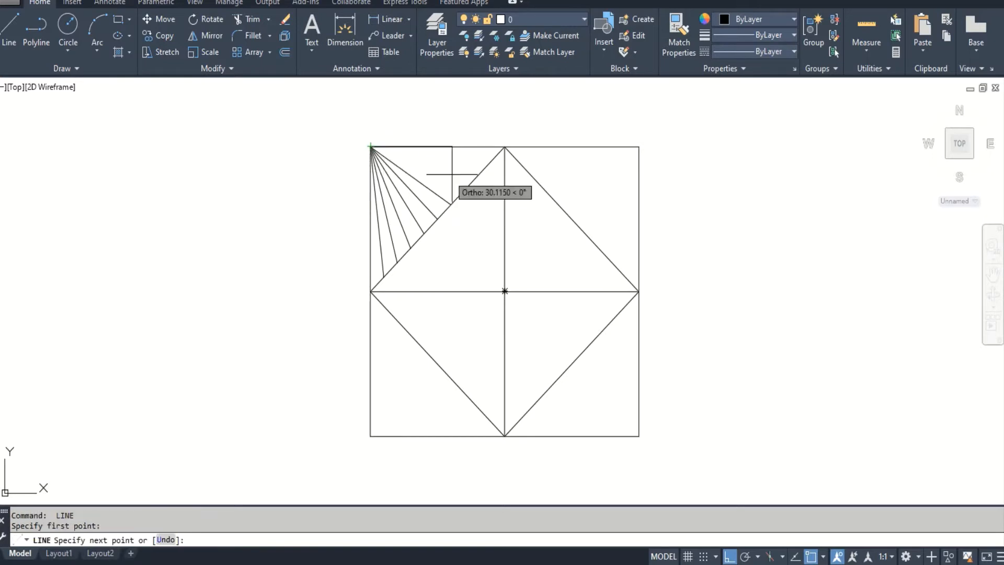
pyautogui.click(464, 190)
pyautogui.press('Return')
pyautogui.press('Return')
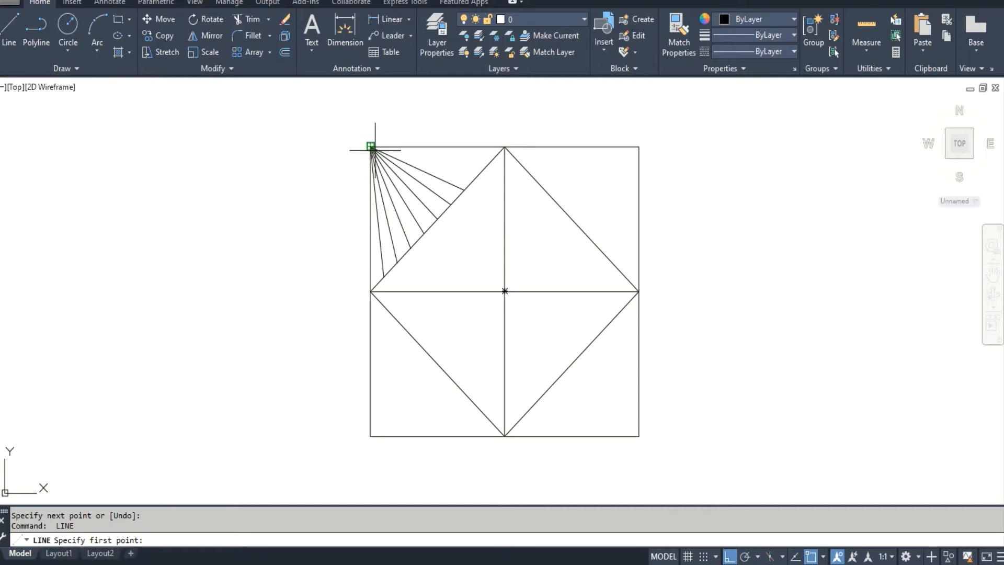
pyautogui.click(370, 147)
pyautogui.click(477, 175)
pyautogui.press('Return')
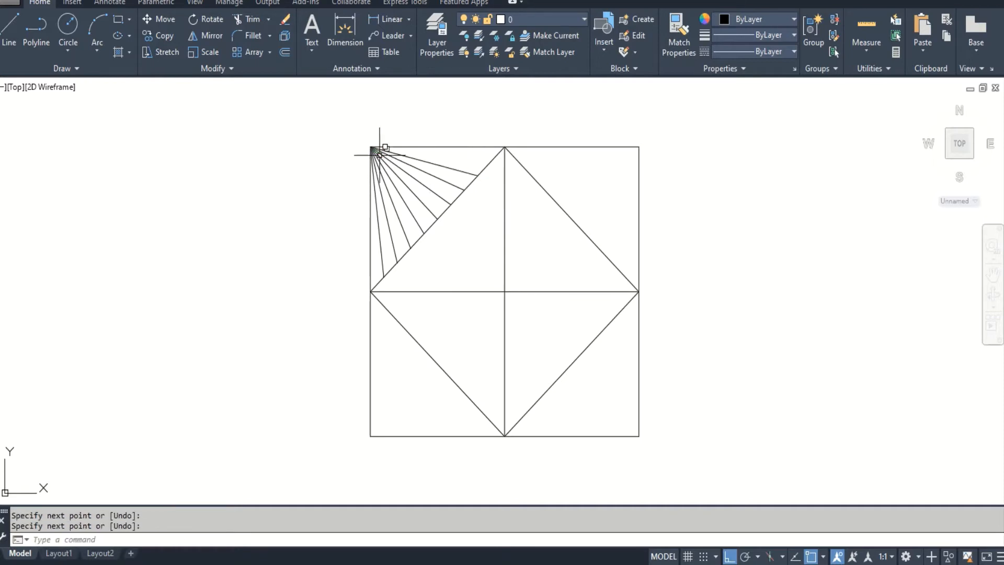
pyautogui.press('Return')
pyautogui.click(371, 147)
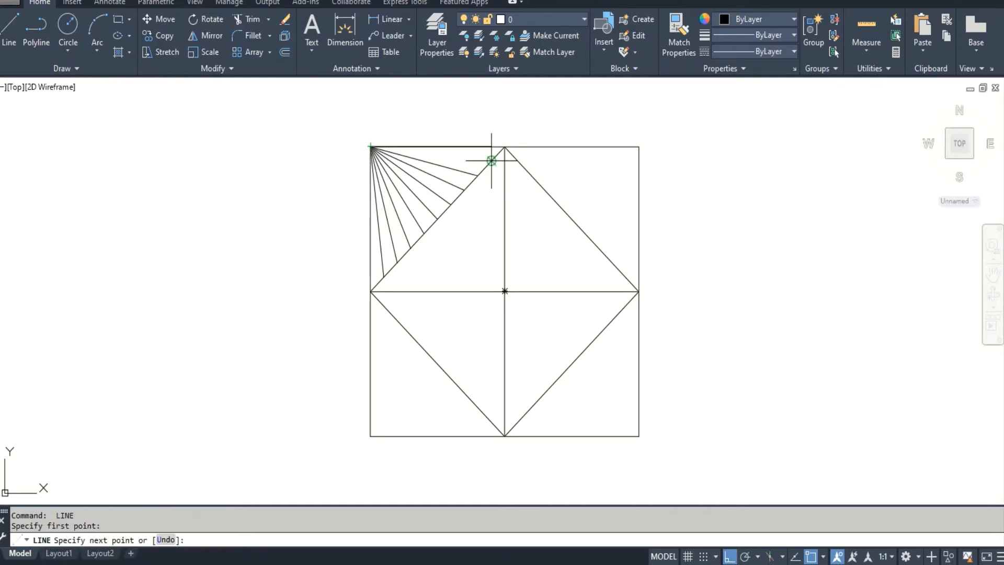
pyautogui.click(492, 161)
pyautogui.press('Return')
# Mirror the nine fan lines across the diamond's upper-left edge, keeping the source lines.
pyautogui.write('mi')
pyautogui.press('Return')
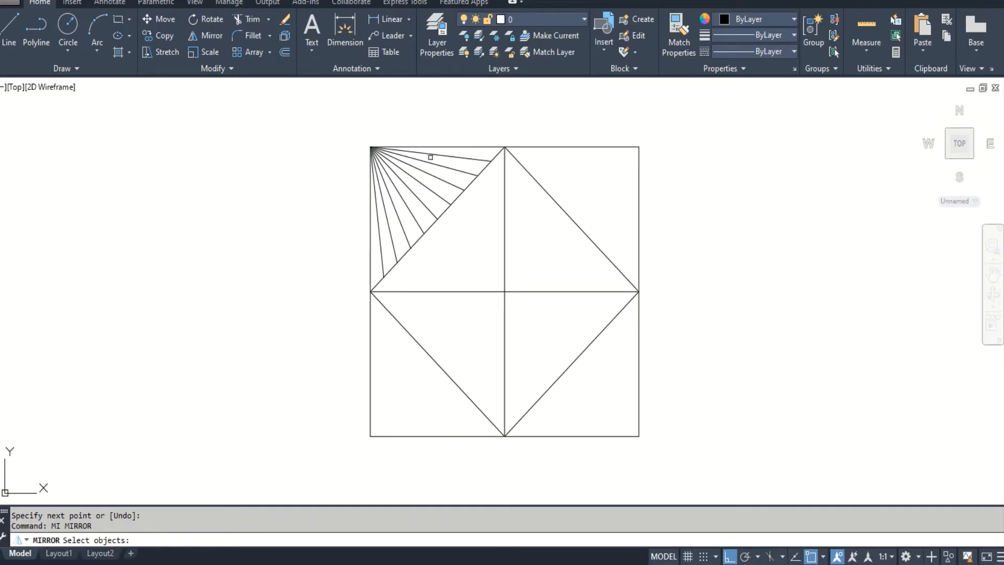
pyautogui.scroll(6, 433, 162)
pyautogui.click(474, 120)
pyautogui.click(428, 224)
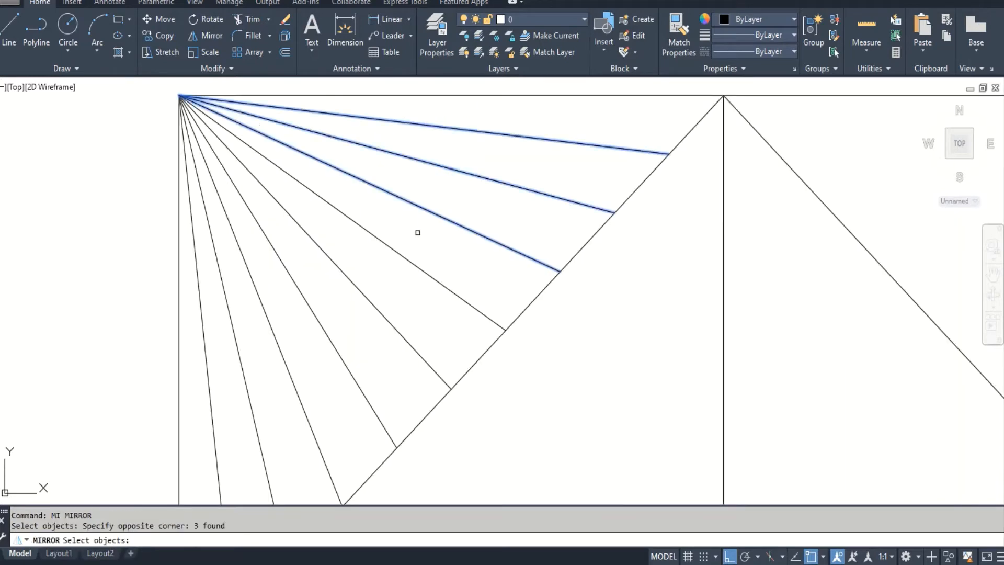
pyautogui.click(417, 227)
pyautogui.click(202, 376)
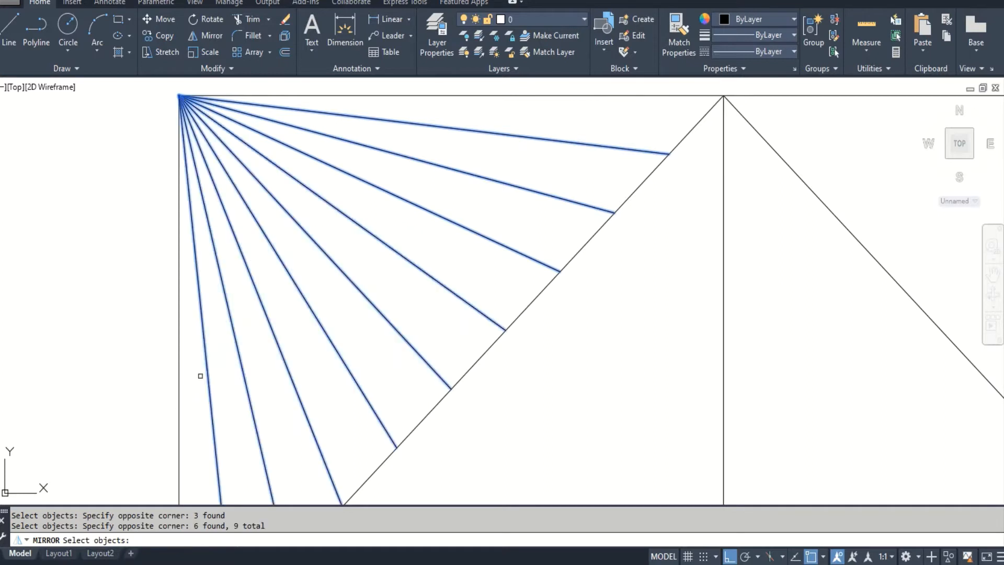
pyautogui.scroll(-5, 340, 293)
pyautogui.scroll(4, 314, 400)
pyautogui.press('Return')
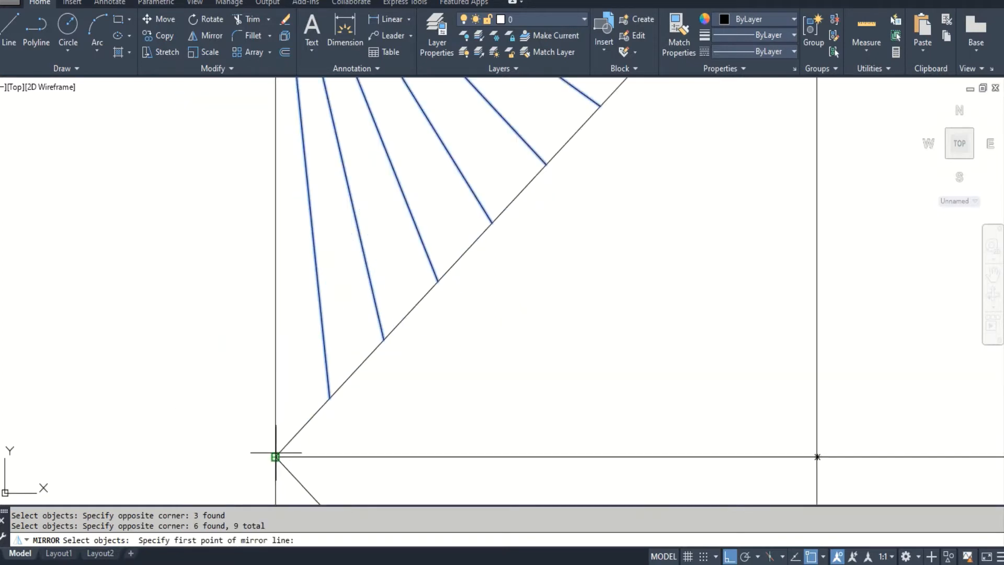
pyautogui.click(276, 457)
pyautogui.scroll(-4, 305, 434)
pyautogui.scroll(4, 429, 296)
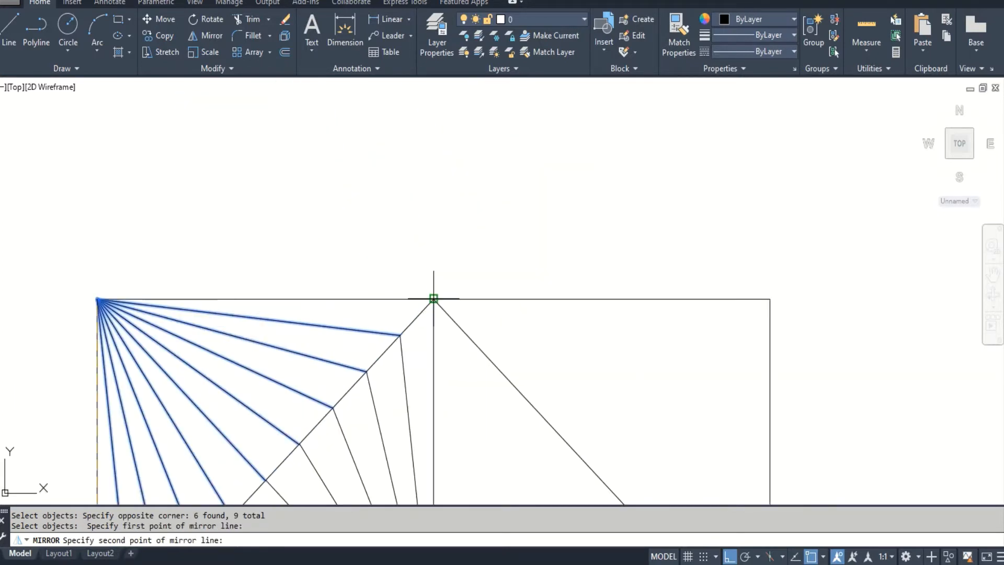
pyautogui.click(431, 296)
pyautogui.scroll(-4, 423, 285)
pyautogui.press('Return')
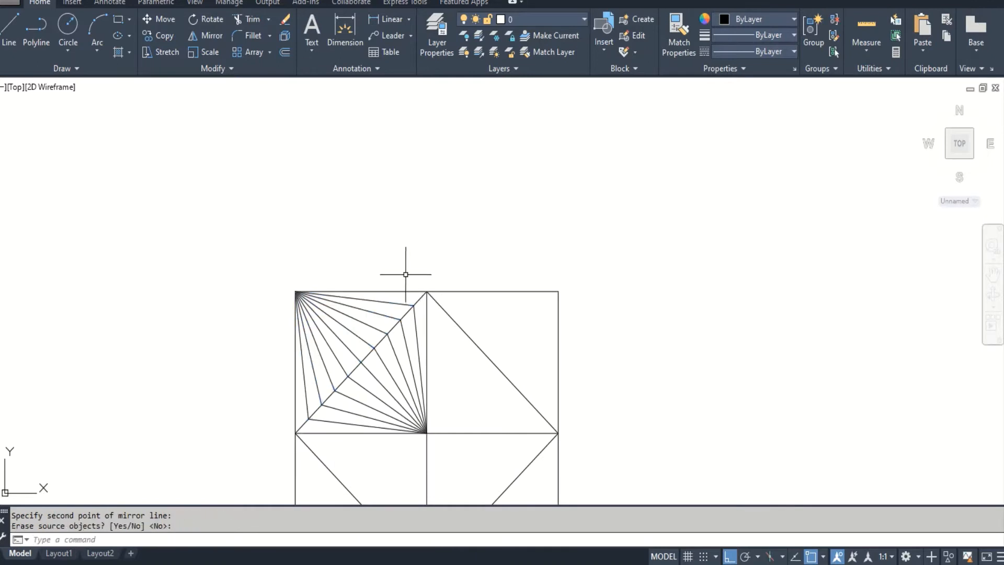
# Mirror all 18 fan lines of the upper-left quarter across the square's vertical midline, keeping the source lines.
pyautogui.write('mi')
pyautogui.press('Return')
pyautogui.write('p')
pyautogui.press('Return')
pyautogui.scroll(5, 401, 354)
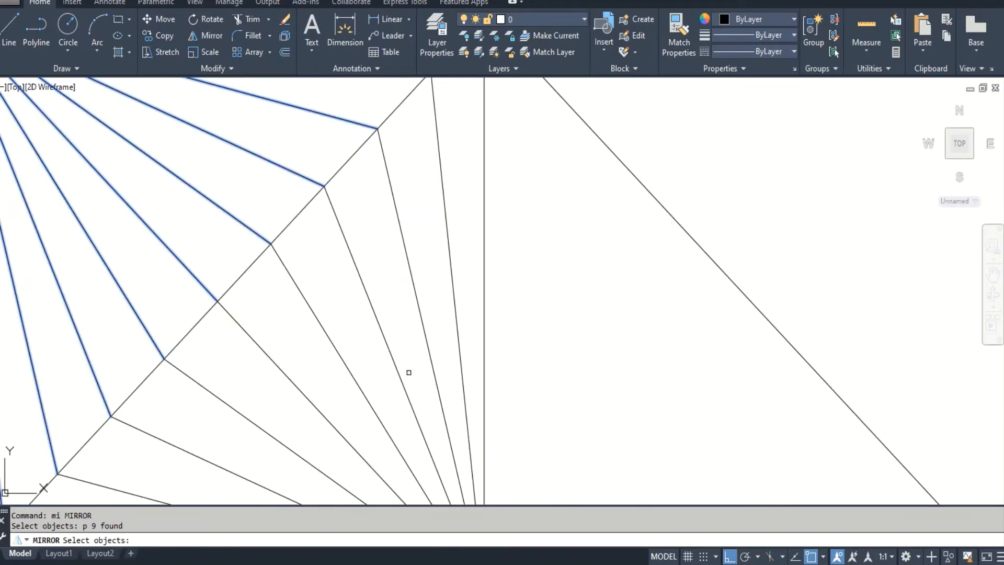
pyautogui.click(459, 319)
pyautogui.scroll(-5, 458, 309)
pyautogui.click(366, 362)
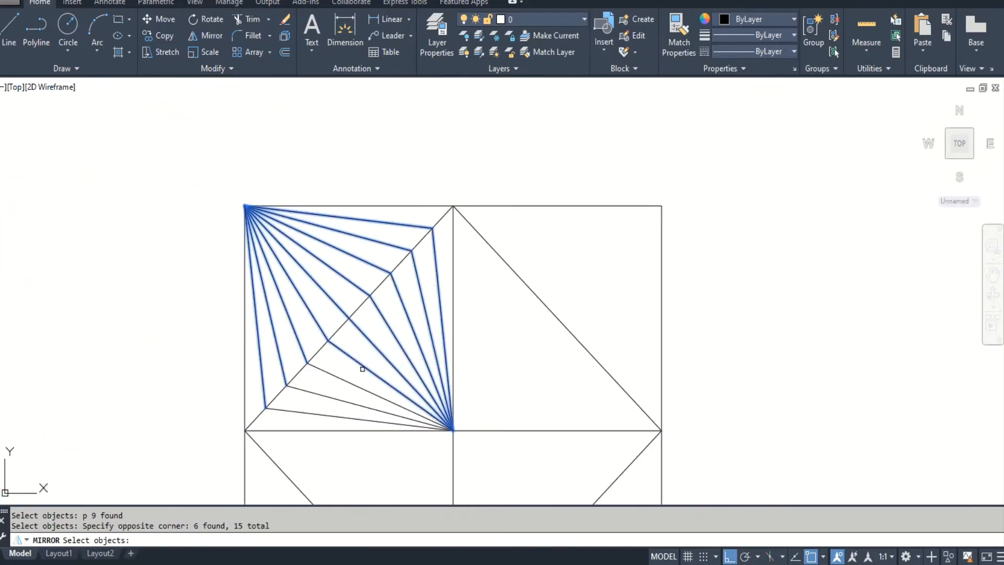
pyautogui.scroll(4, 349, 415)
pyautogui.click(351, 421)
pyautogui.click(296, 270)
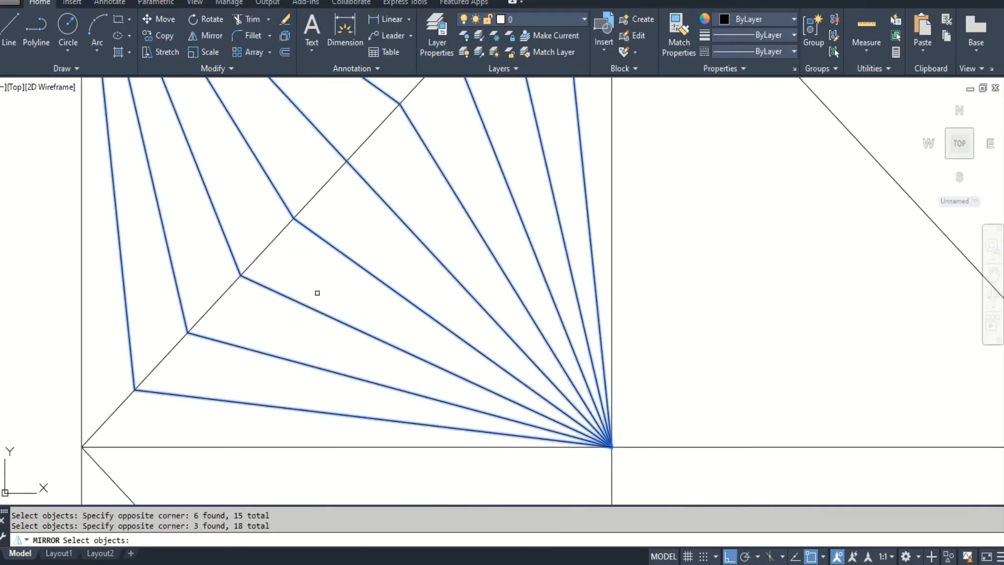
pyautogui.scroll(-4, 303, 293)
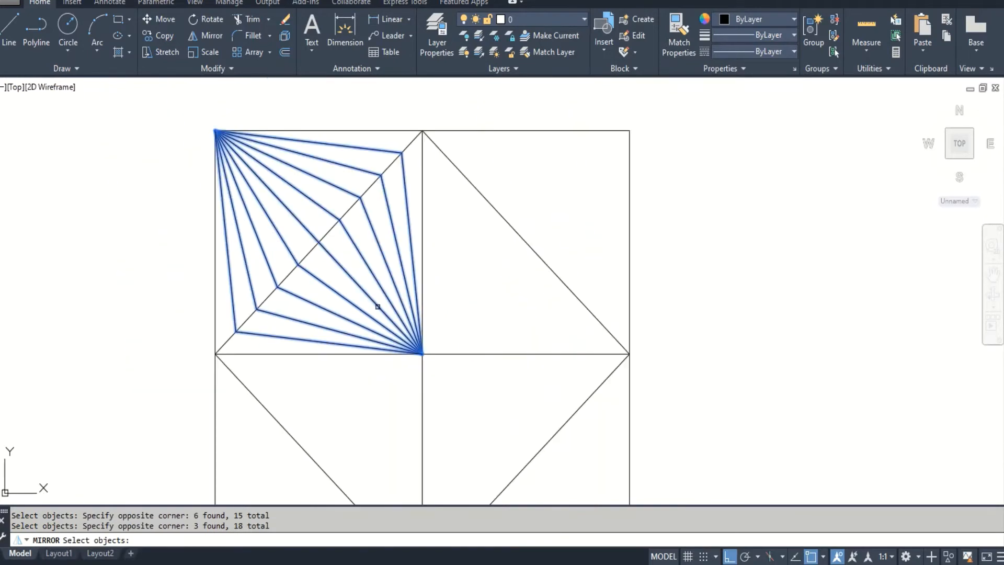
pyautogui.press('Return')
pyautogui.click(423, 167)
pyautogui.scroll(-5, 440, 196)
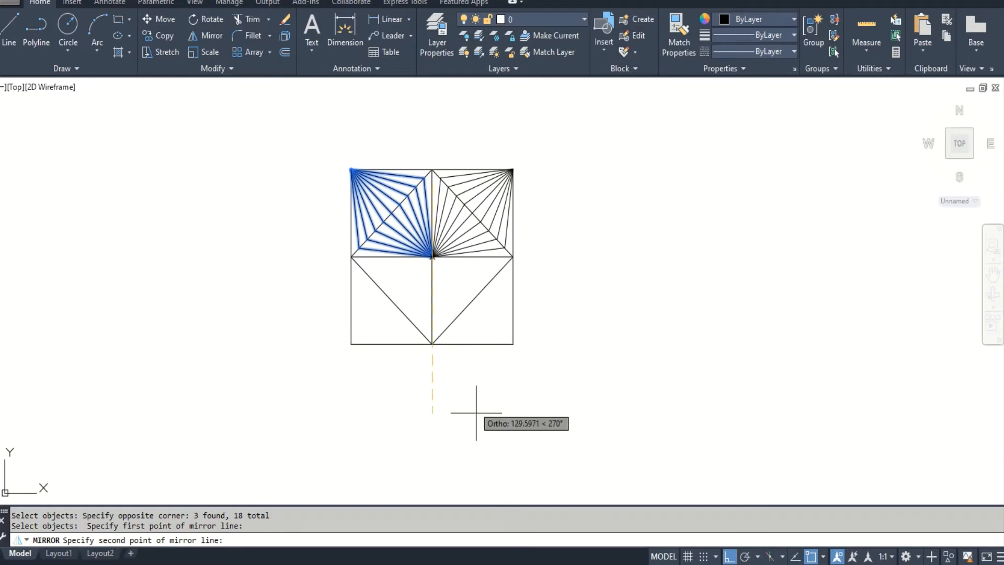
pyautogui.click(484, 447)
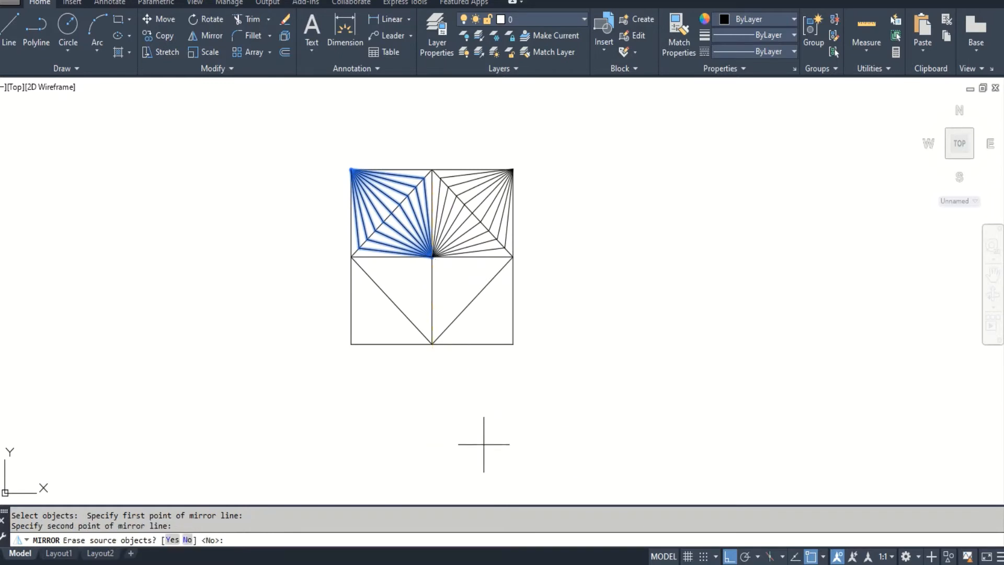
pyautogui.press('Return')
# Mirror all 36 fan lines of the square's upper half across the horizontal midline, keeping the source lines.
pyautogui.write('mi')
pyautogui.press('Return')
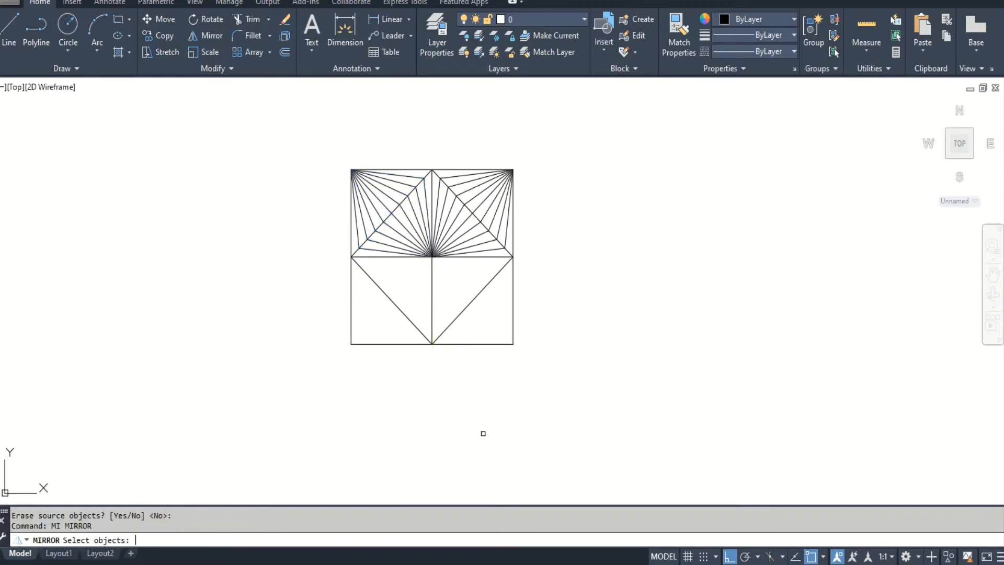
pyautogui.write('p')
pyautogui.press('Return')
pyautogui.scroll(5, 482, 185)
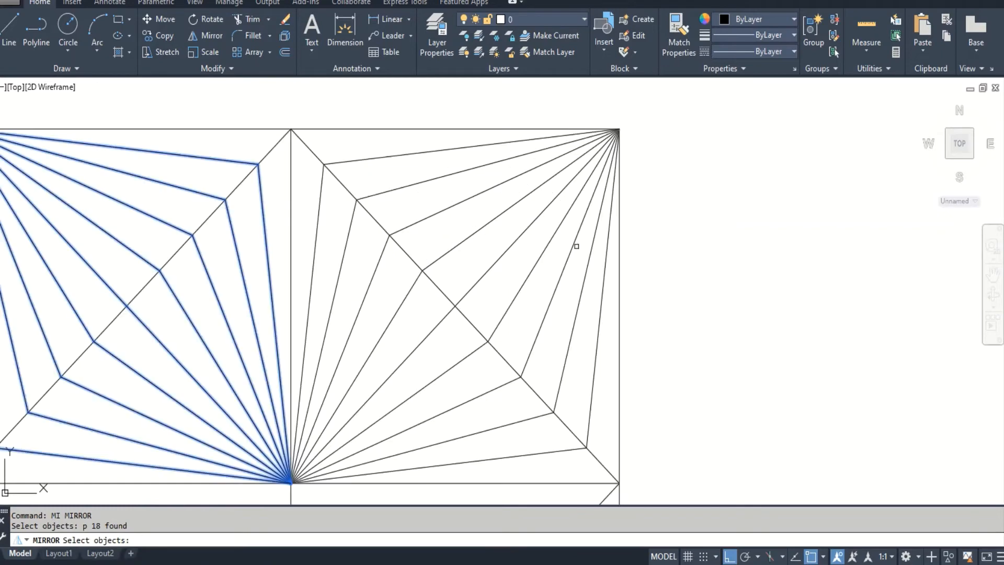
pyautogui.click(569, 269)
pyautogui.click(451, 146)
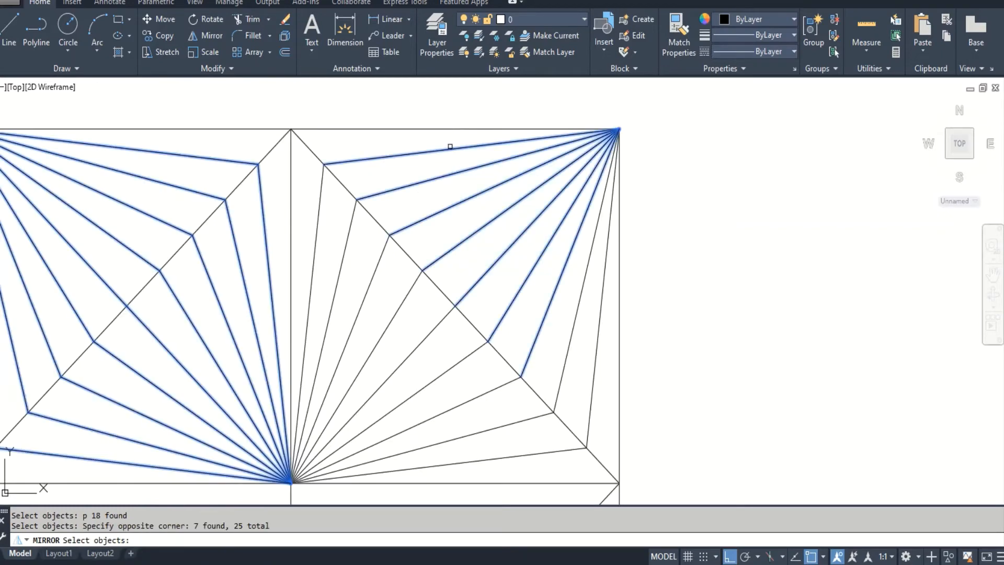
pyautogui.scroll(2, 578, 341)
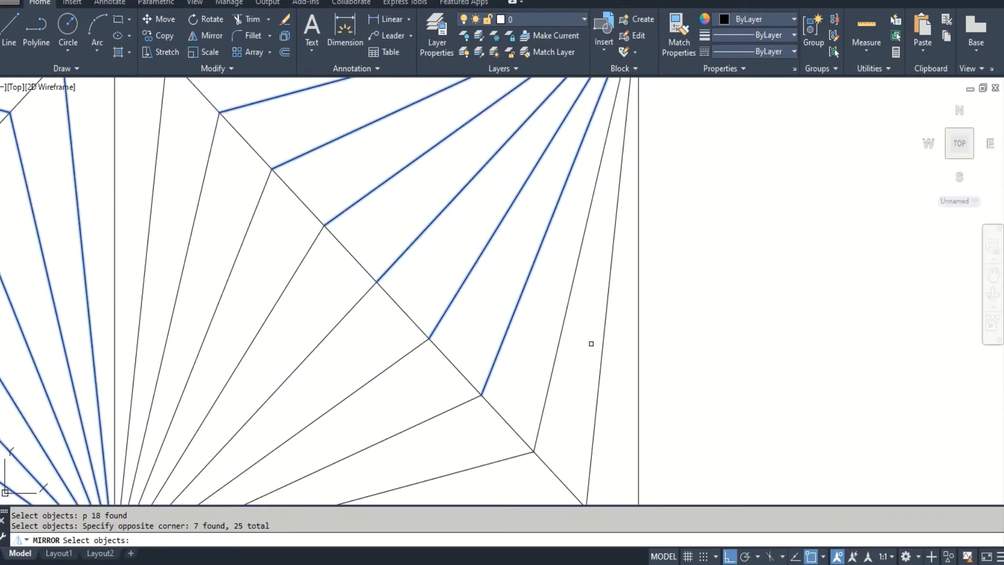
pyautogui.click(614, 323)
pyautogui.click(556, 269)
pyautogui.scroll(-7, 555, 272)
pyautogui.scroll(4, 549, 298)
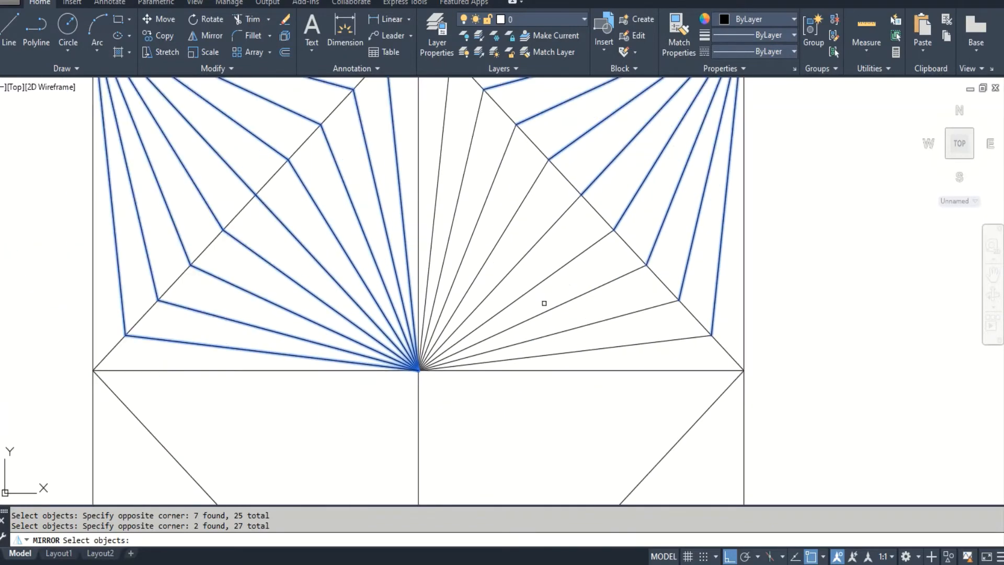
pyautogui.click(542, 292)
pyautogui.click(403, 183)
pyautogui.scroll(-4, 533, 266)
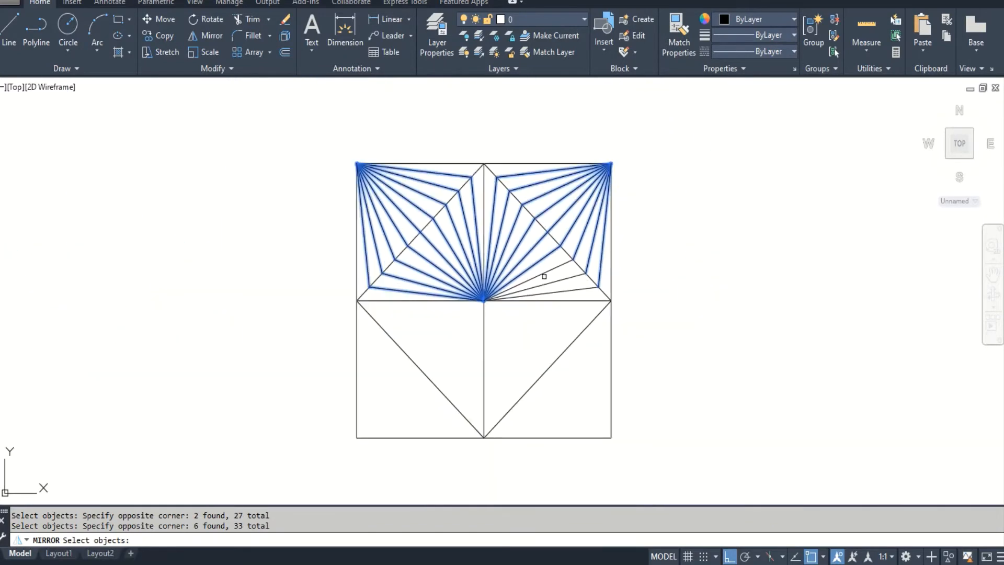
pyautogui.scroll(5, 553, 296)
pyautogui.click(551, 291)
pyautogui.click(478, 184)
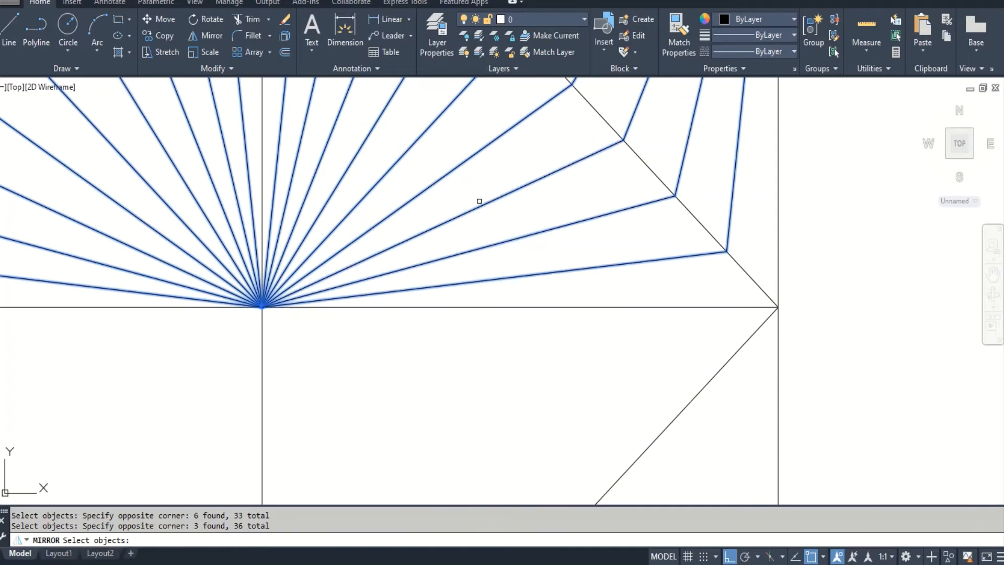
pyautogui.scroll(-5, 502, 209)
pyautogui.scroll(2, 518, 234)
pyautogui.press('Return')
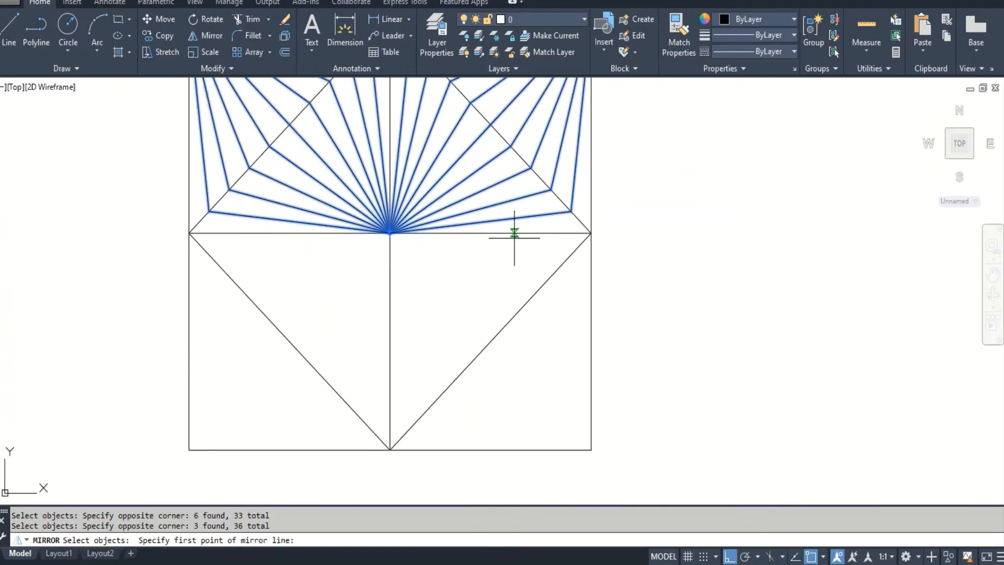
pyautogui.click(516, 232)
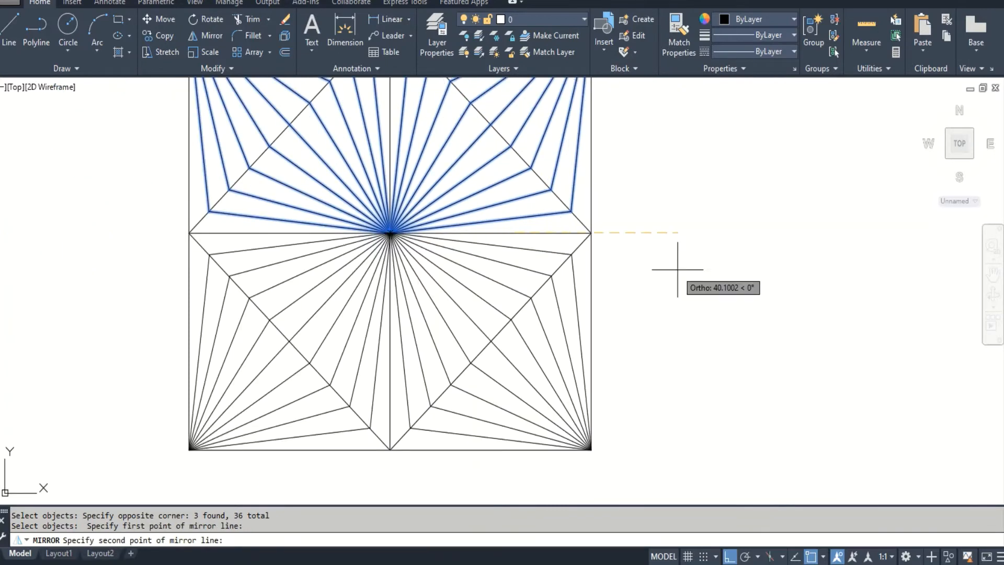
pyautogui.click(706, 272)
pyautogui.press('Return')
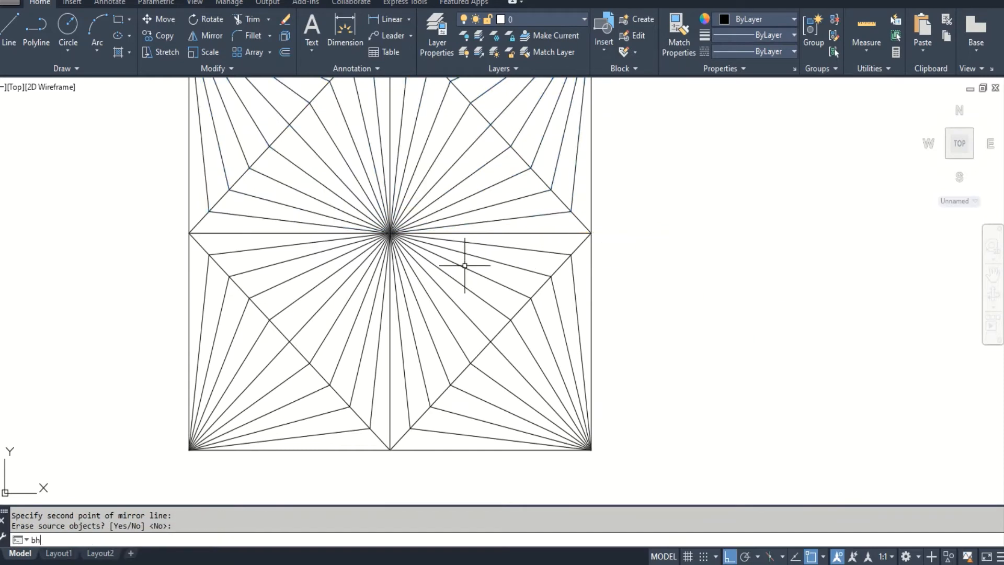
# Start a hatch in the wedge between the two lowest fan lines of the diamond's upper-left quarter, with the SOLID pattern.
pyautogui.write('bh')
pyautogui.press('Return')
pyautogui.scroll(-2, 363, 319)
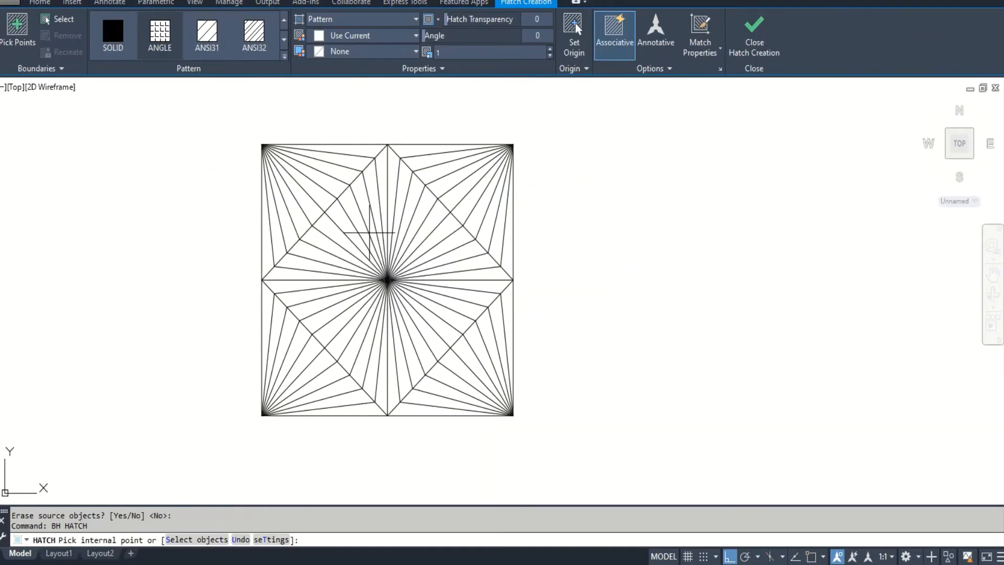
pyautogui.scroll(2, 294, 270)
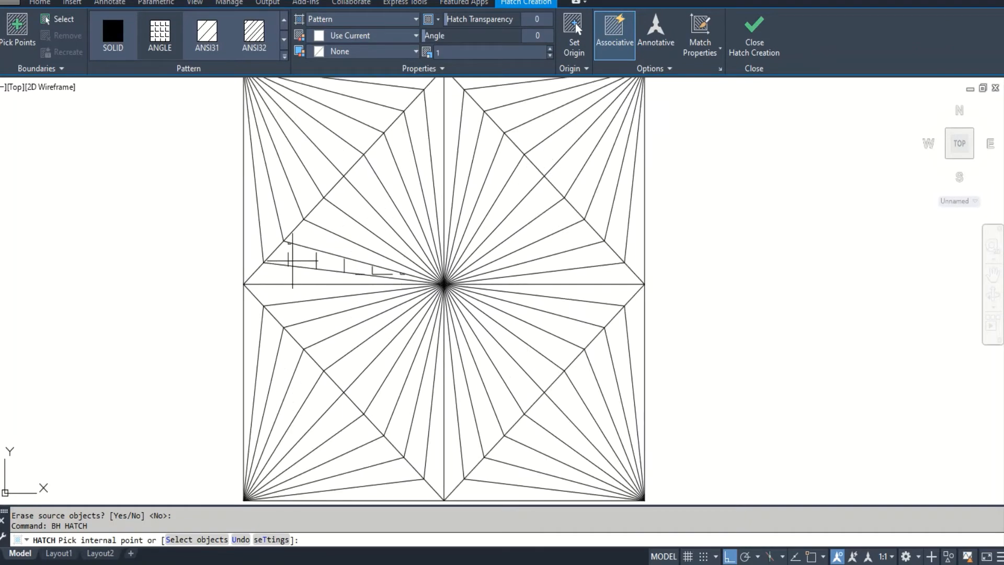
pyautogui.click(294, 259)
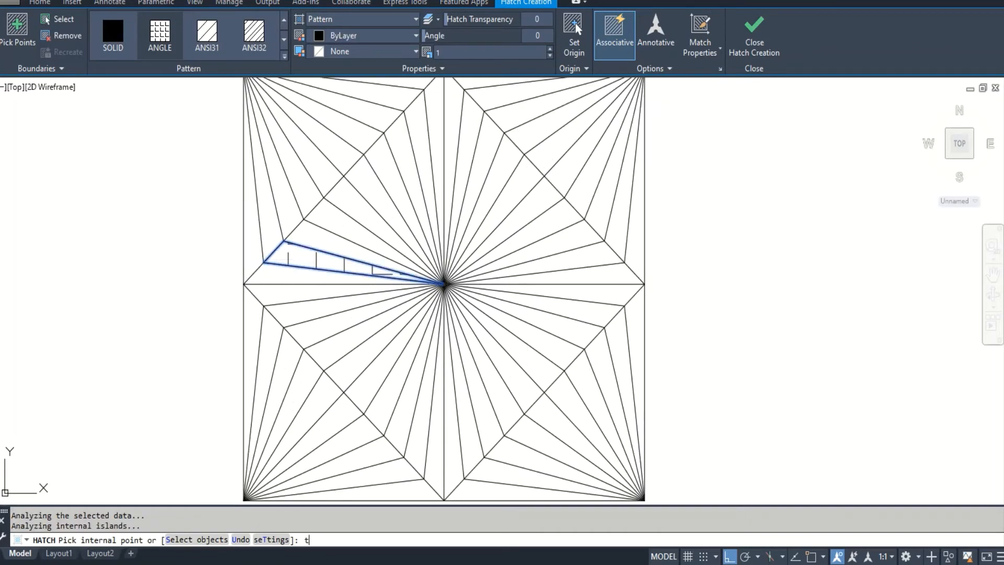
pyautogui.press('Return')
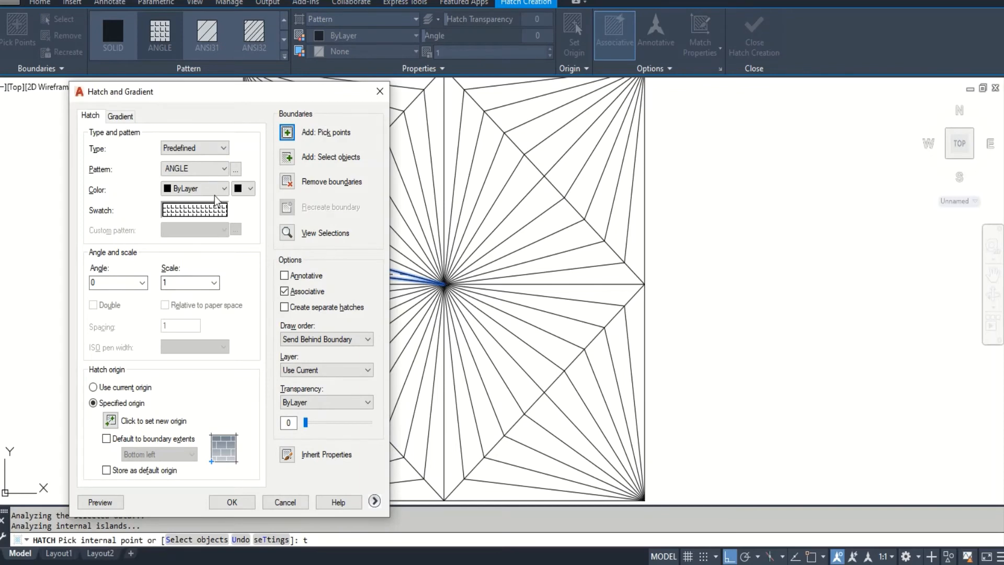
pyautogui.click(223, 168)
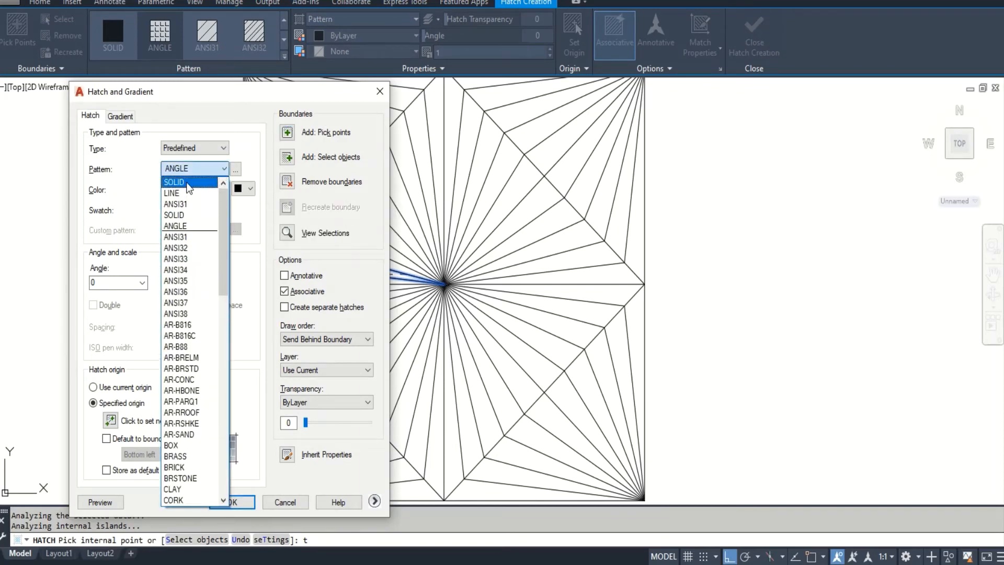
pyautogui.click(189, 181)
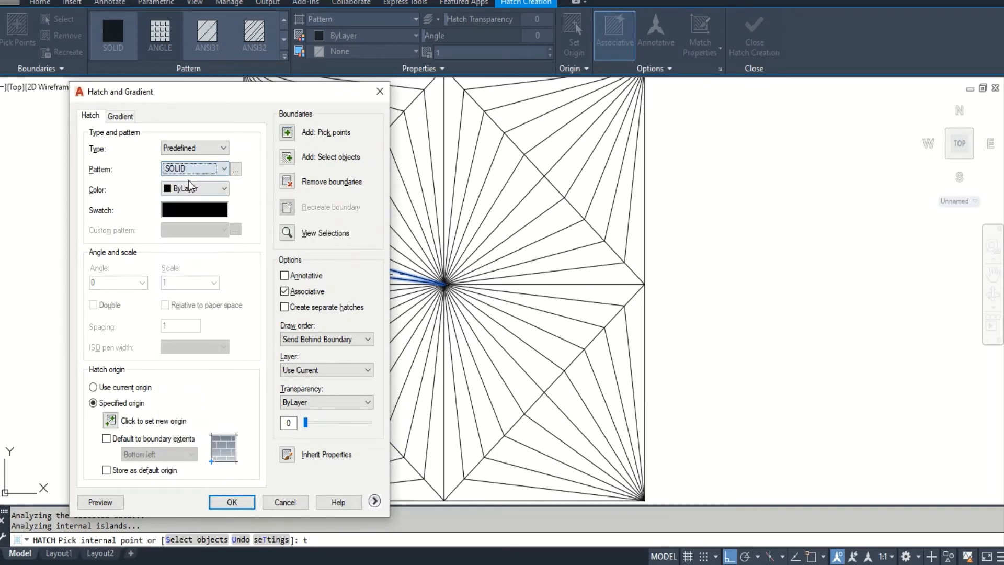
pyautogui.click(228, 502)
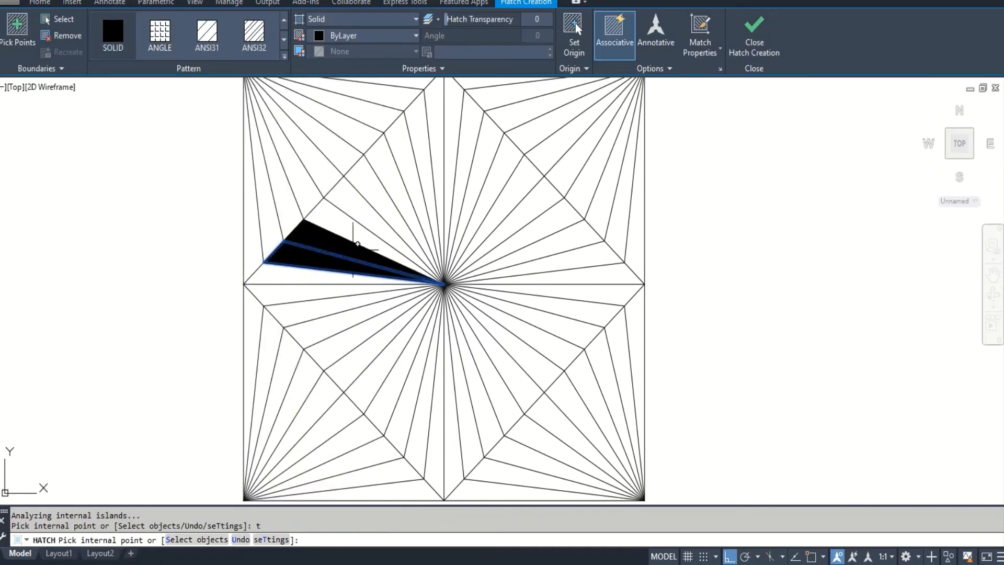
# Add the remaining four alternate wedges of the diamond's upper-left quarter to the solid hatch, ending beside the vertical midline.
pyautogui.click(361, 233)
pyautogui.click(377, 199)
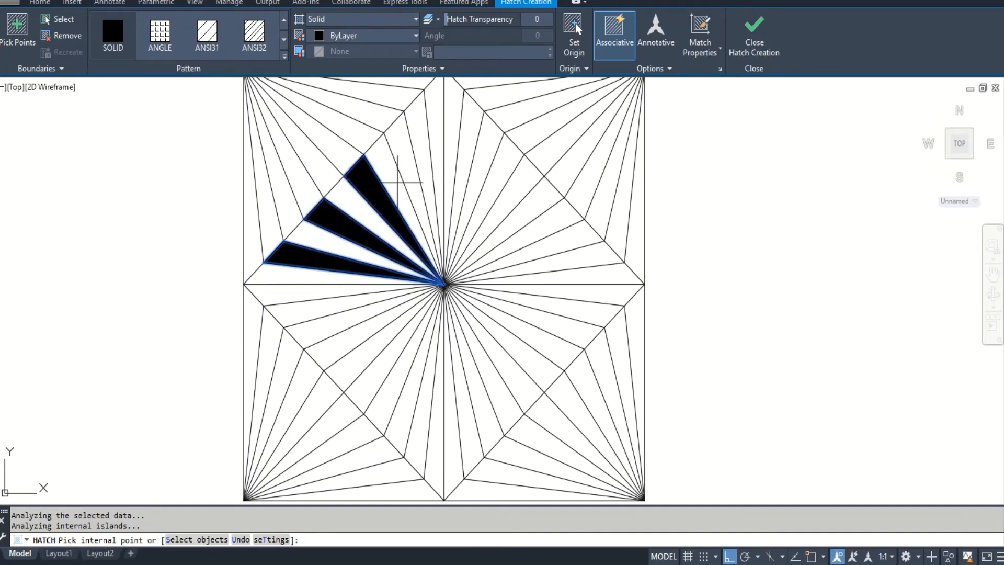
pyautogui.click(409, 168)
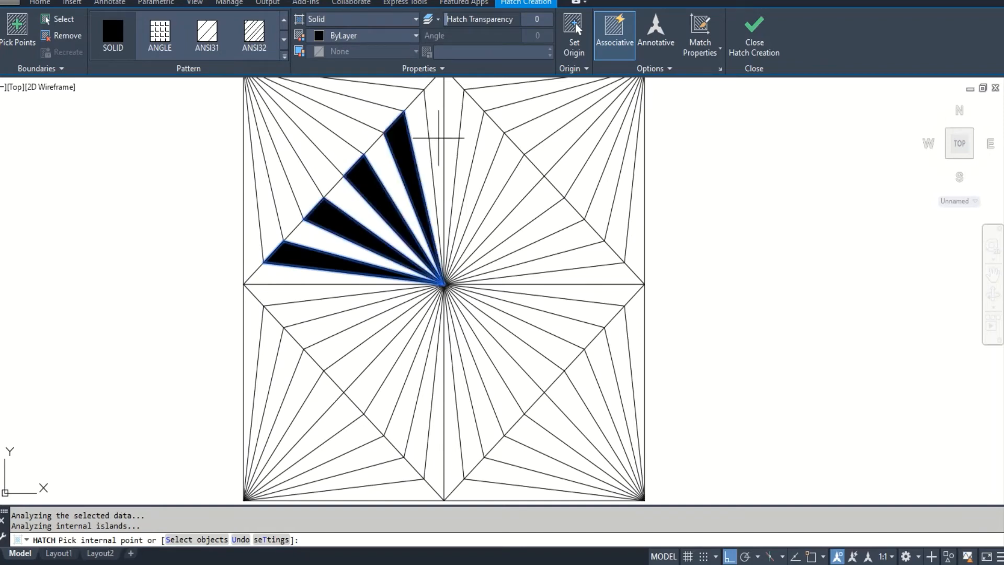
pyautogui.click(438, 138)
# Add five alternate wedges of the diamond's upper-right quarter to the solid hatch, ending just above the horizontal midline.
pyautogui.click(463, 140)
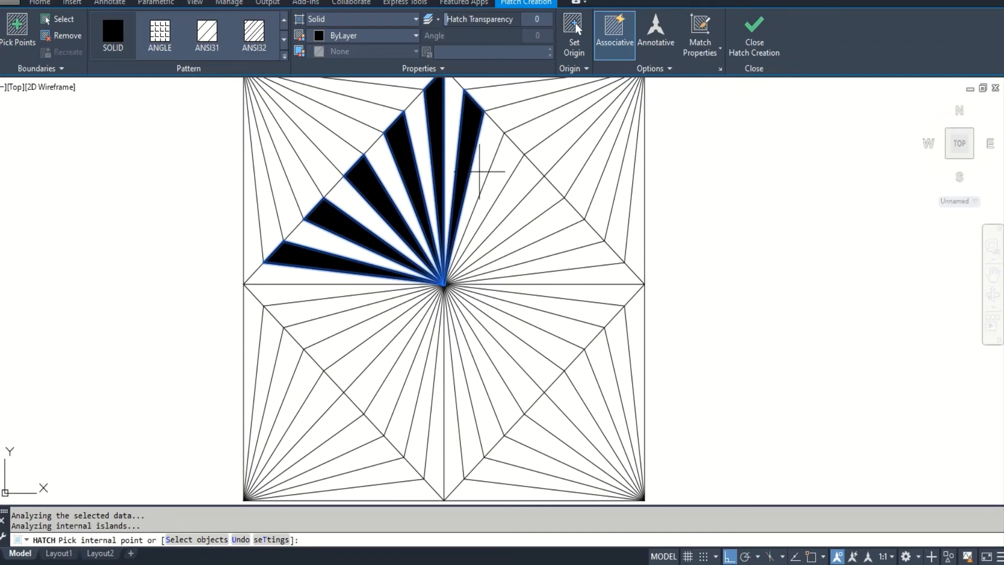
pyautogui.click(496, 176)
pyautogui.click(523, 215)
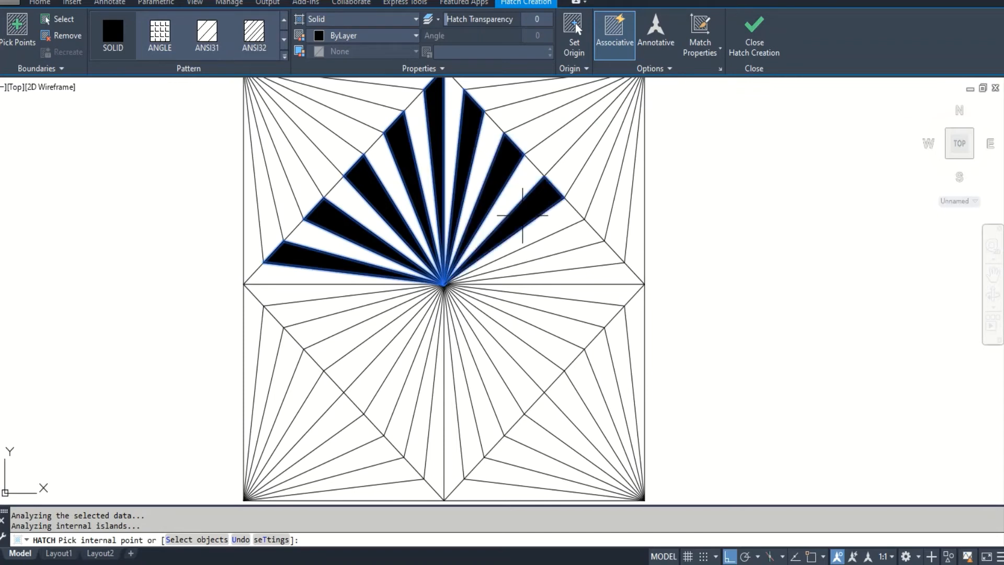
pyautogui.click(539, 252)
pyautogui.click(549, 279)
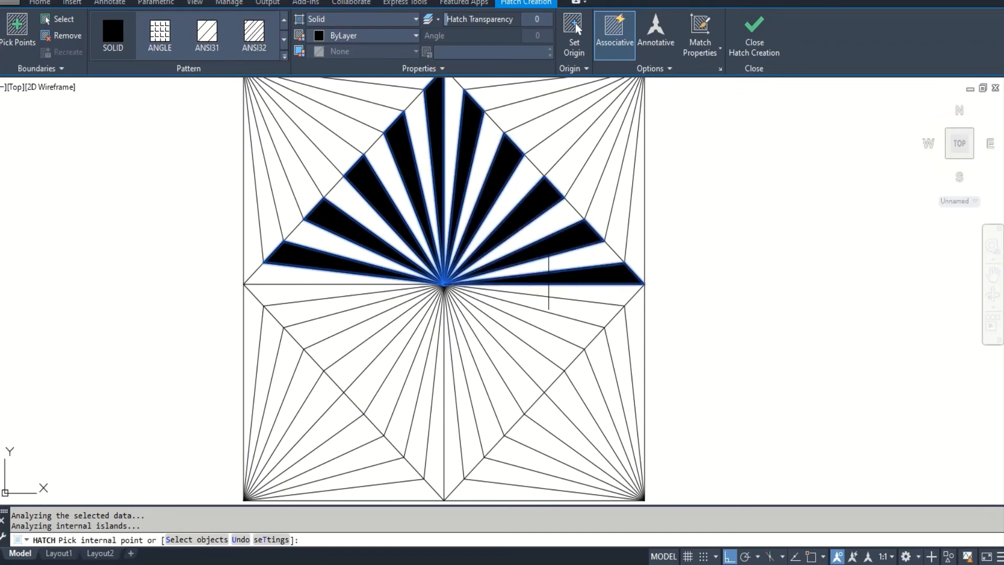
# Add five alternate wedges of the diamond's lower-right quarter to the solid hatch, ending beside the vertical midline.
pyautogui.click(546, 294)
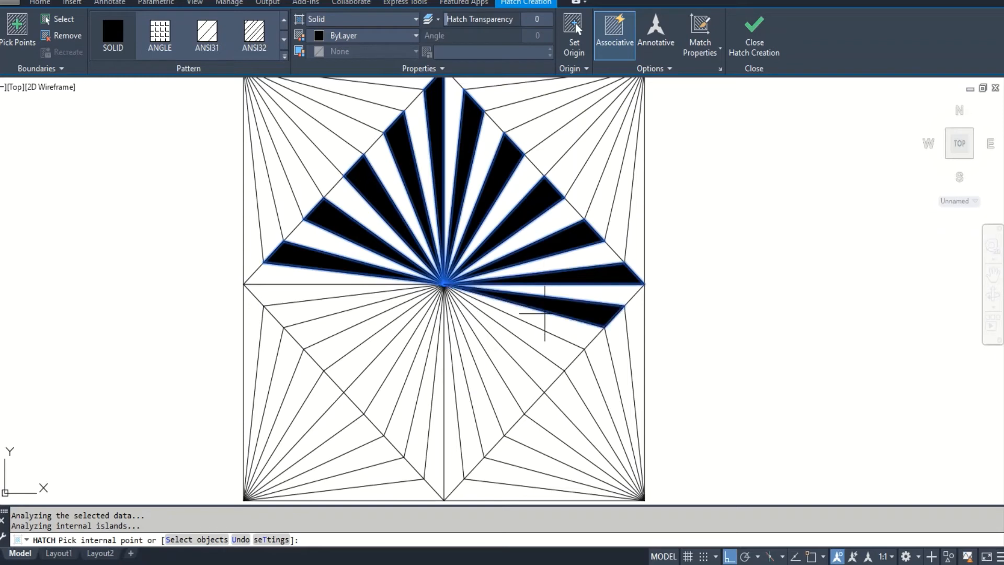
pyautogui.click(538, 333)
pyautogui.click(495, 356)
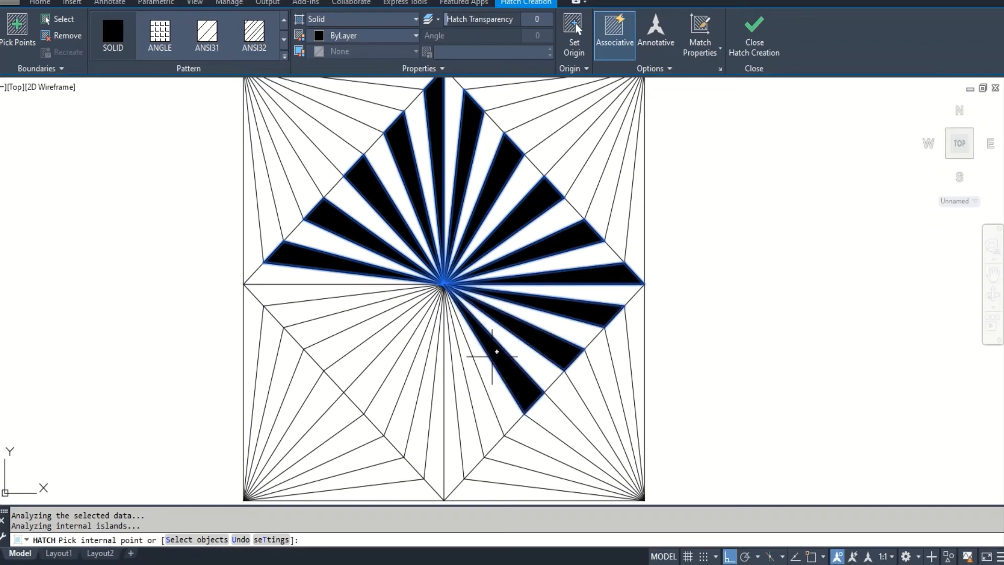
pyautogui.click(460, 373)
pyautogui.click(466, 368)
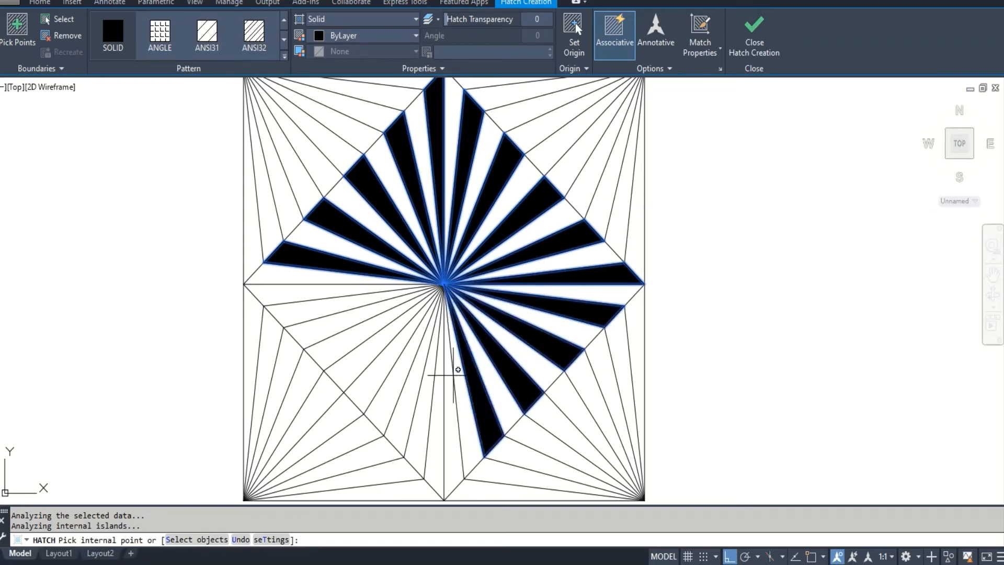
pyautogui.click(450, 375)
# Add five alternate wedges of the diamond's lower-left quarter to the solid hatch and finish the hatch.
pyautogui.click(430, 377)
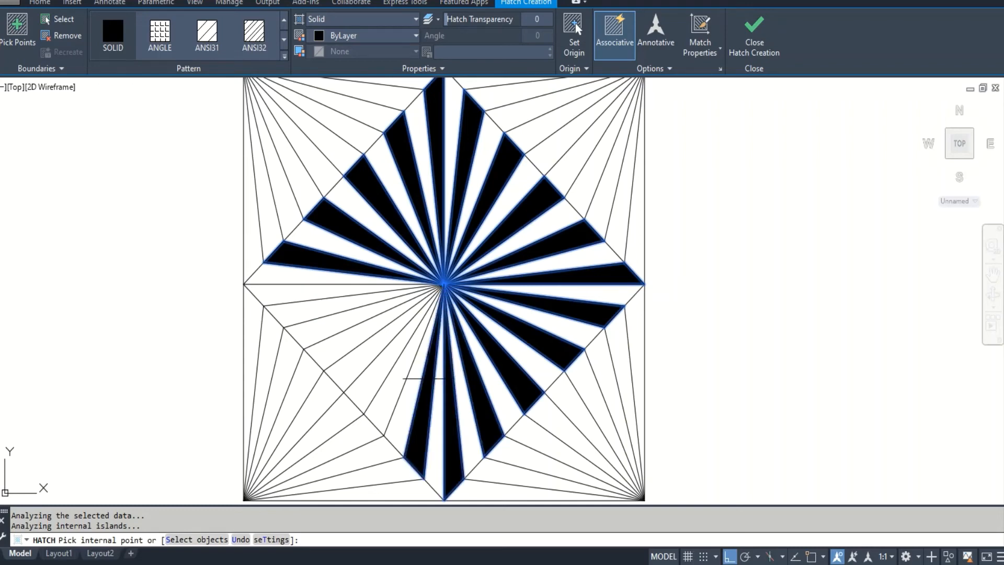
pyautogui.click(401, 367)
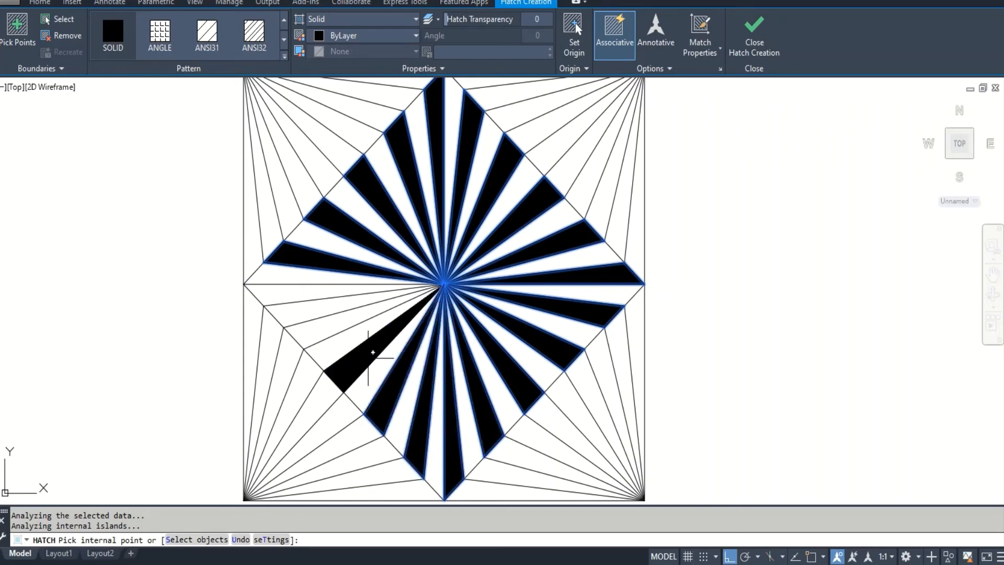
pyautogui.click(373, 353)
pyautogui.click(331, 319)
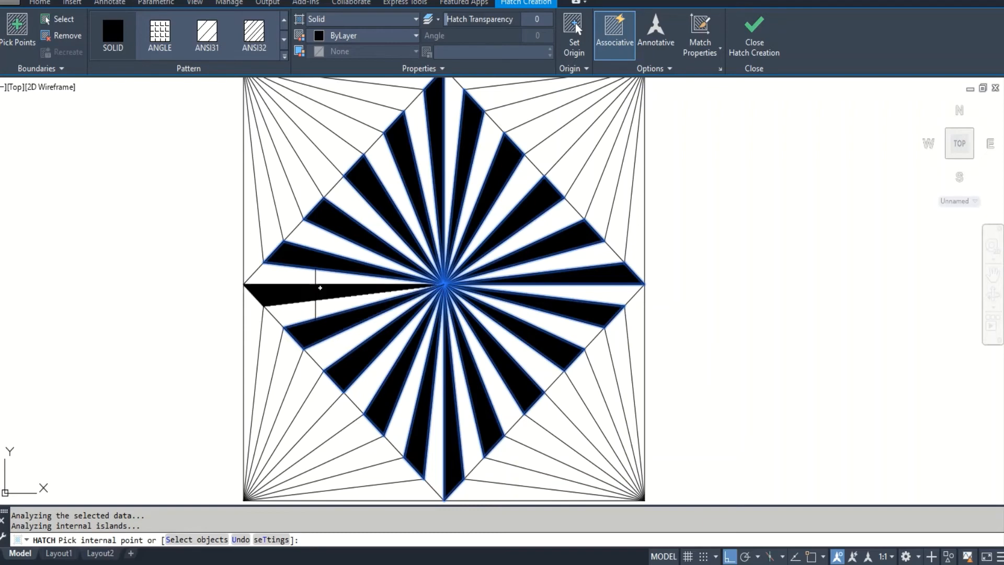
pyautogui.click(320, 288)
pyautogui.press('Return')
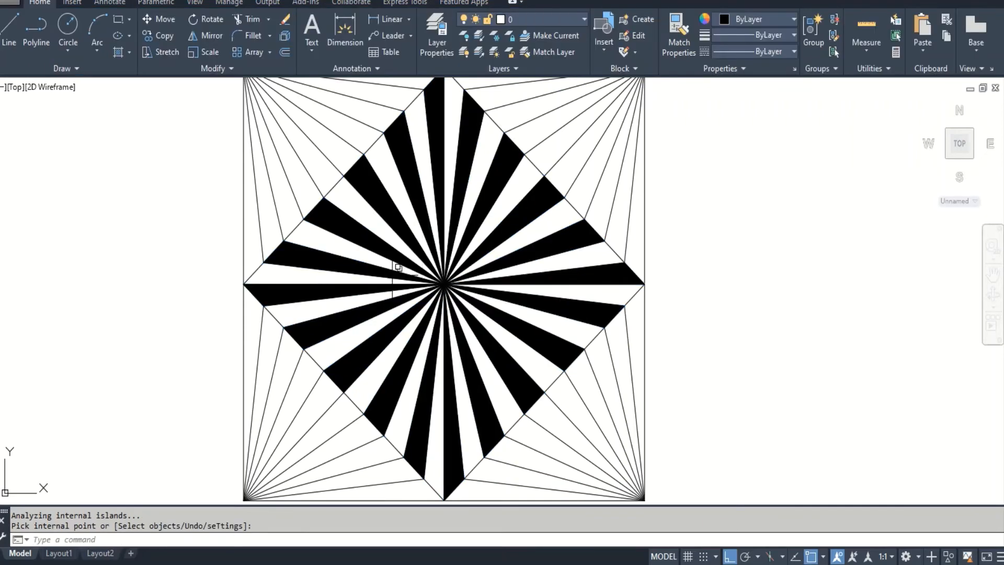
# Fill five alternate wedges of the square's upper-left corner fan with solid black hatch, from the second below the top edge to the left edge.
pyautogui.scroll(-2, 378, 256)
pyautogui.scroll(4, 374, 177)
pyautogui.press('Return')
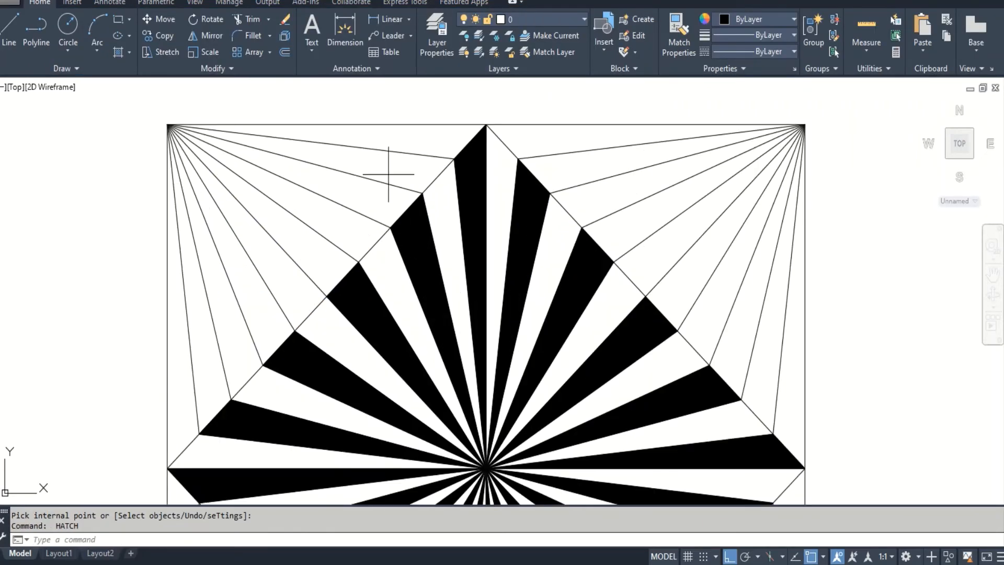
pyautogui.click(380, 166)
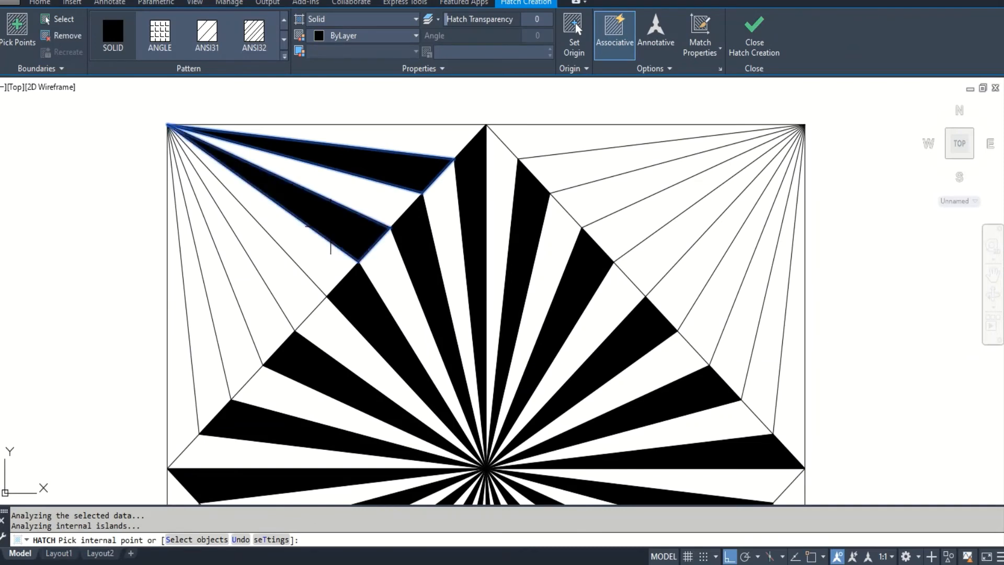
pyautogui.click(292, 268)
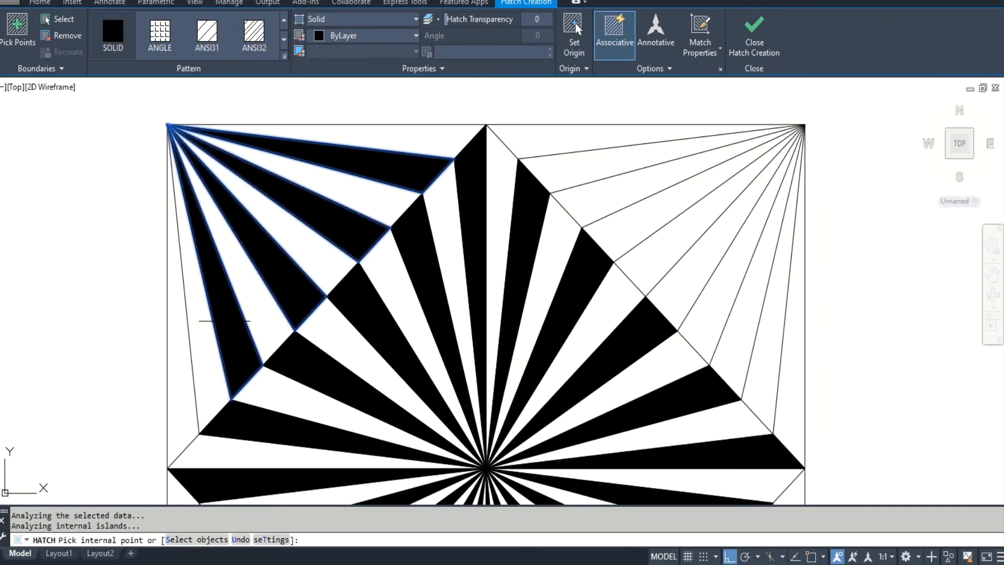
pyautogui.click(182, 373)
pyautogui.press('Return')
# Solid-hatch five alternate wedges of the square's upper-right corner fan, starting along the top edge.
pyautogui.scroll(-4, 223, 265)
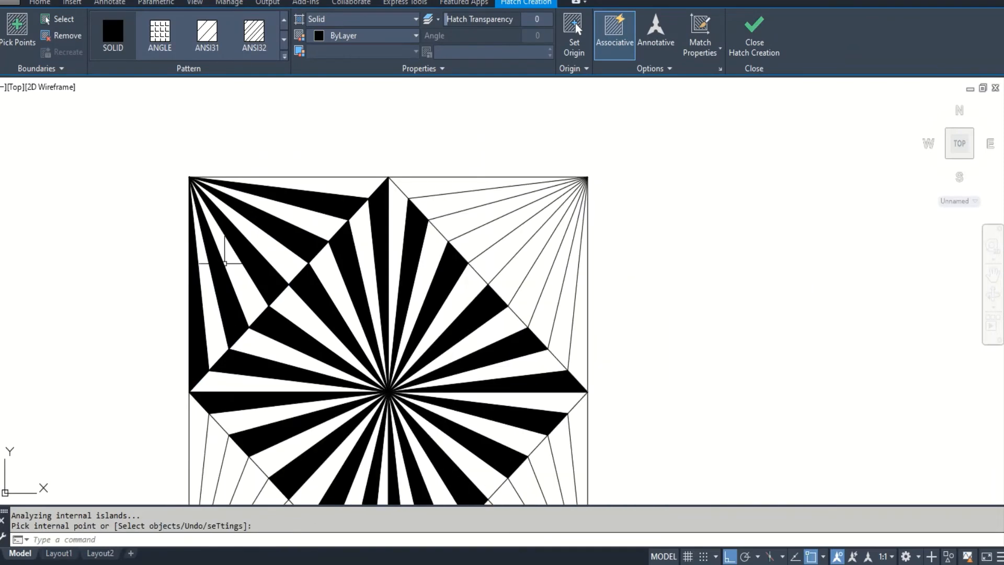
pyautogui.scroll(4, 384, 228)
pyautogui.press('Return')
pyautogui.click(354, 212)
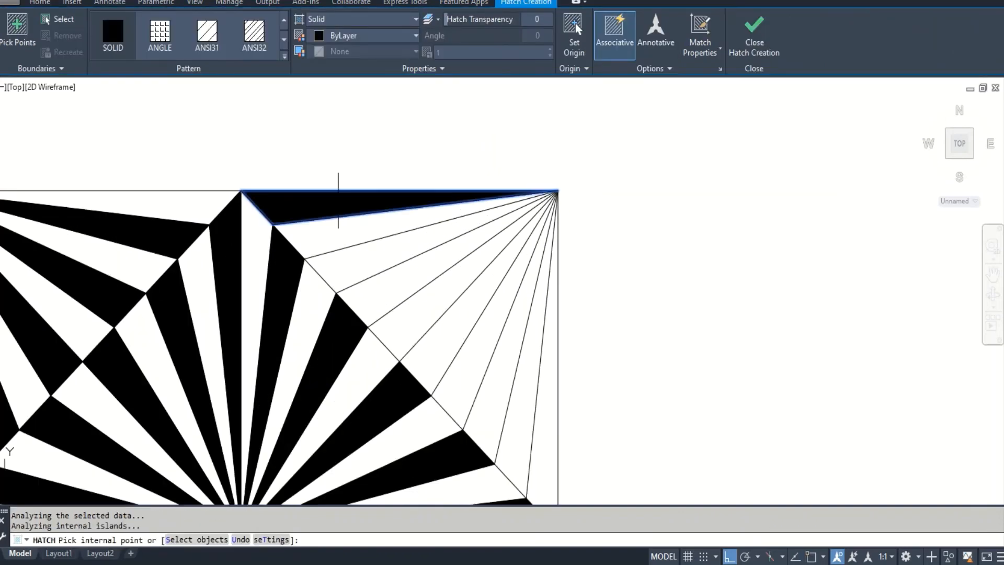
pyautogui.click(385, 247)
pyautogui.click(421, 293)
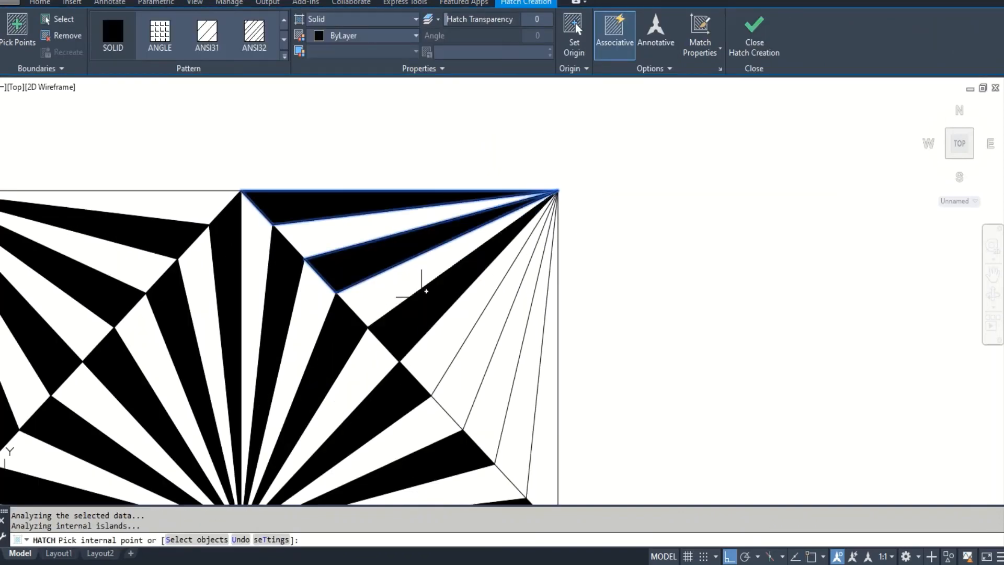
pyautogui.click(470, 351)
pyautogui.click(536, 396)
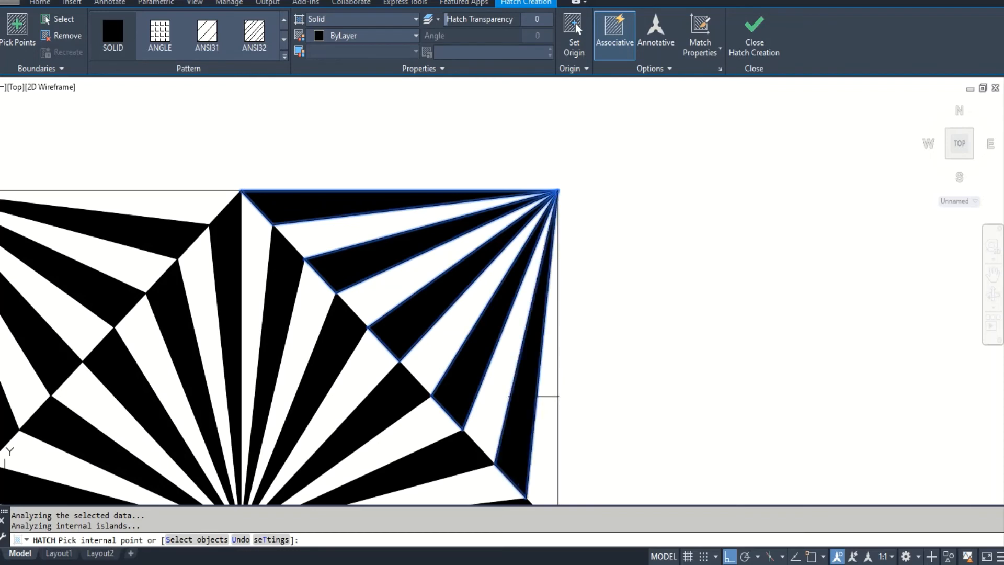
pyautogui.press('Return')
# Solid-hatch five alternate wedges of the square's lower-left corner fan, ending with the wedge along the bottom edge.
pyautogui.scroll(-4, 526, 162)
pyautogui.scroll(5, 379, 286)
pyautogui.press('Return')
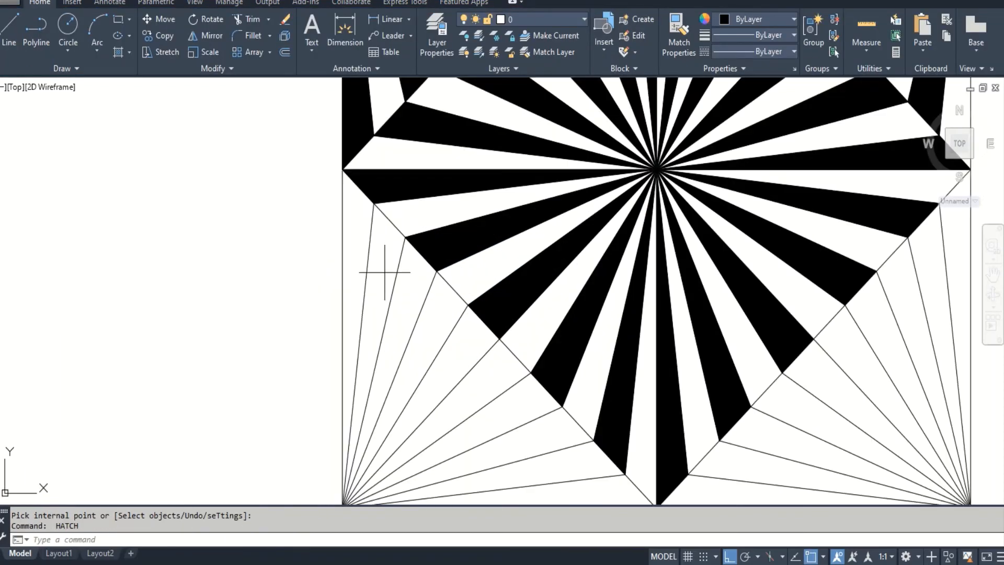
pyautogui.click(380, 286)
pyautogui.click(435, 312)
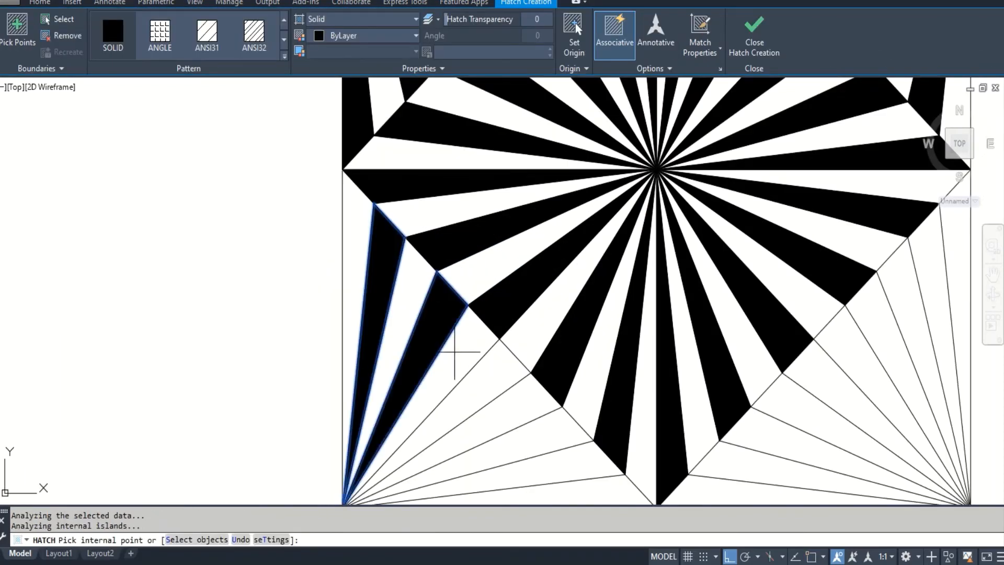
pyautogui.click(475, 375)
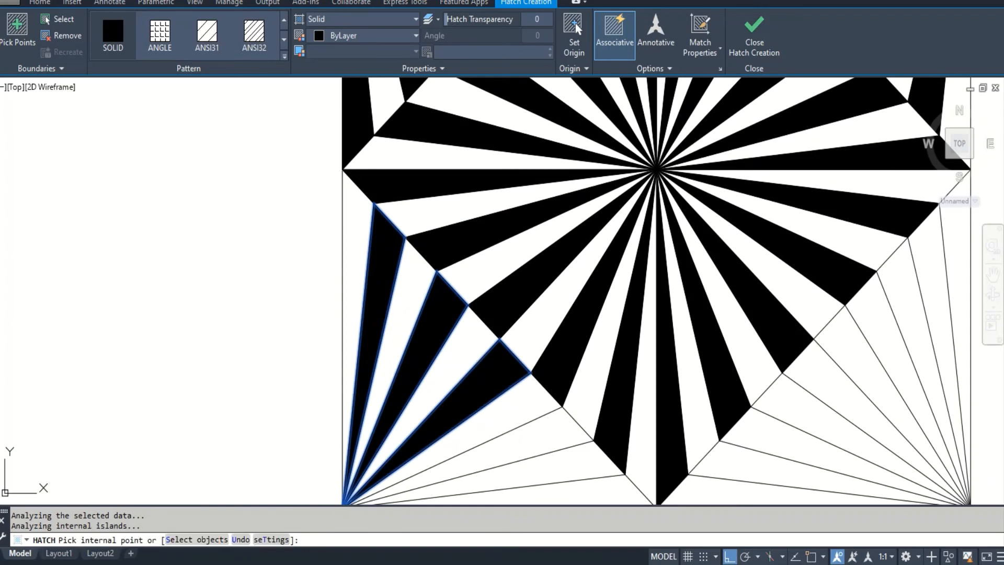
pyautogui.click(575, 434)
pyautogui.click(602, 489)
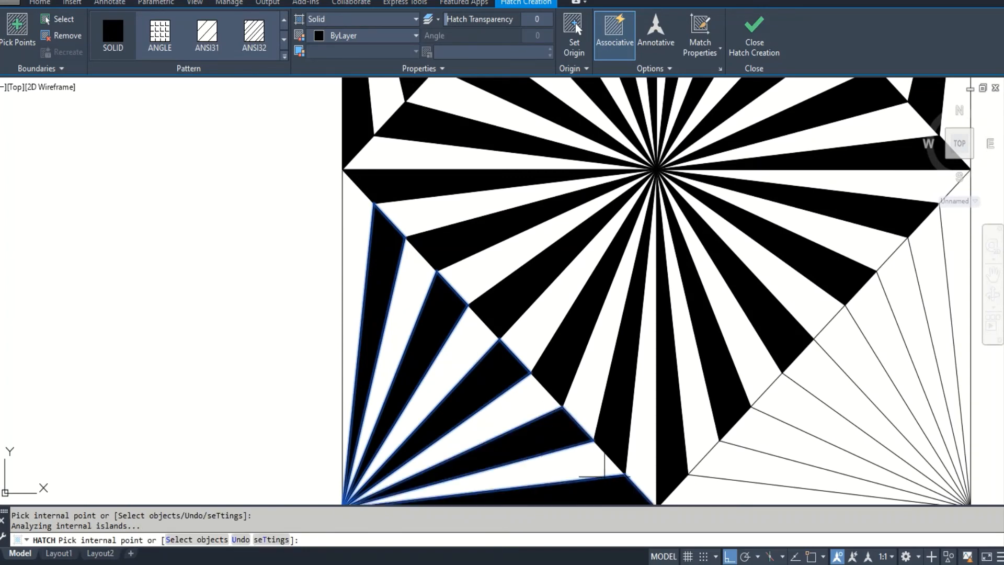
pyautogui.press('Return')
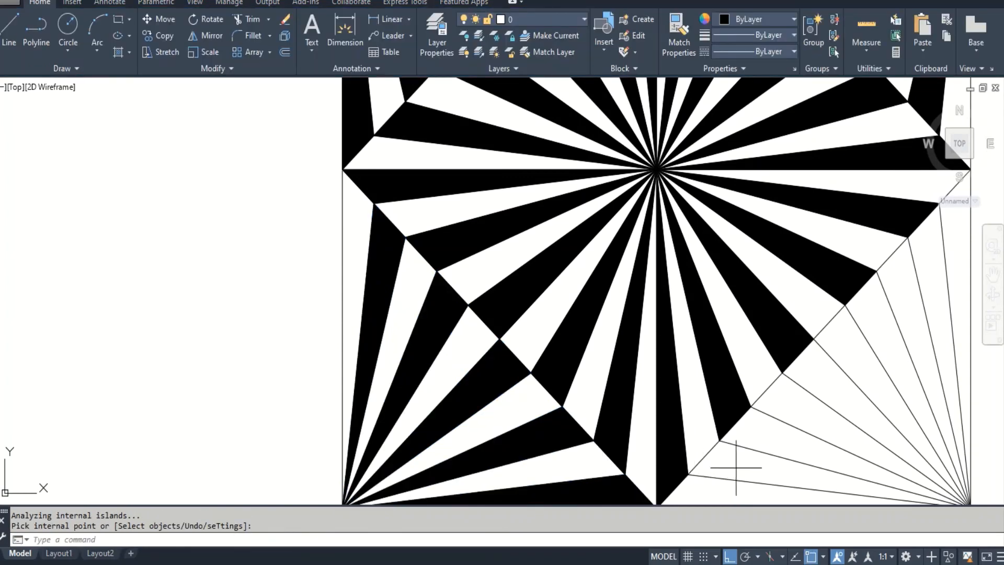
# Solid-hatch five alternate wedges of the square's lower-right corner fan, ending with the wedge along the right edge.
pyautogui.press('Return')
pyautogui.click(737, 467)
pyautogui.click(808, 408)
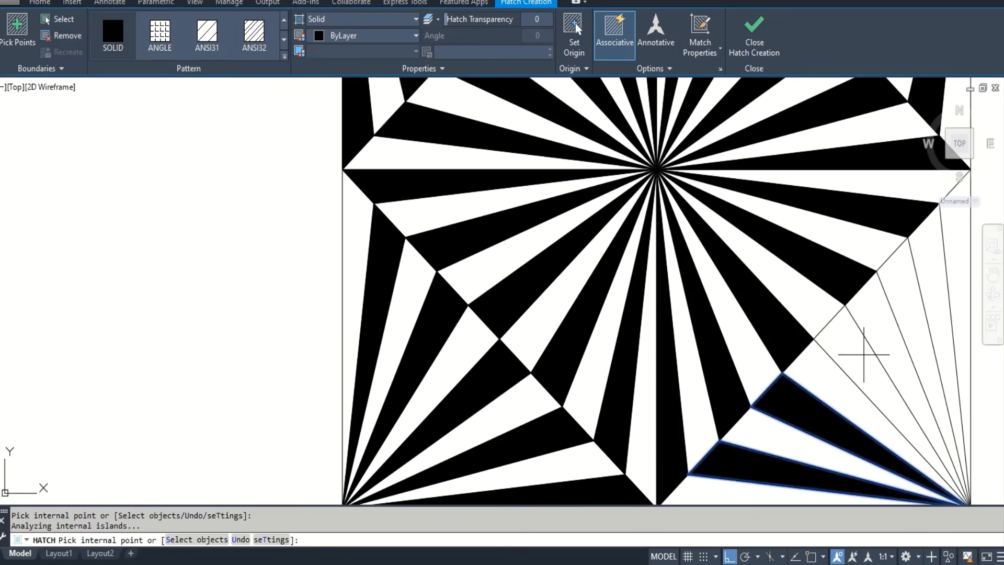
pyautogui.click(864, 354)
pyautogui.scroll(-2, 639, 390)
pyautogui.scroll(2, 853, 360)
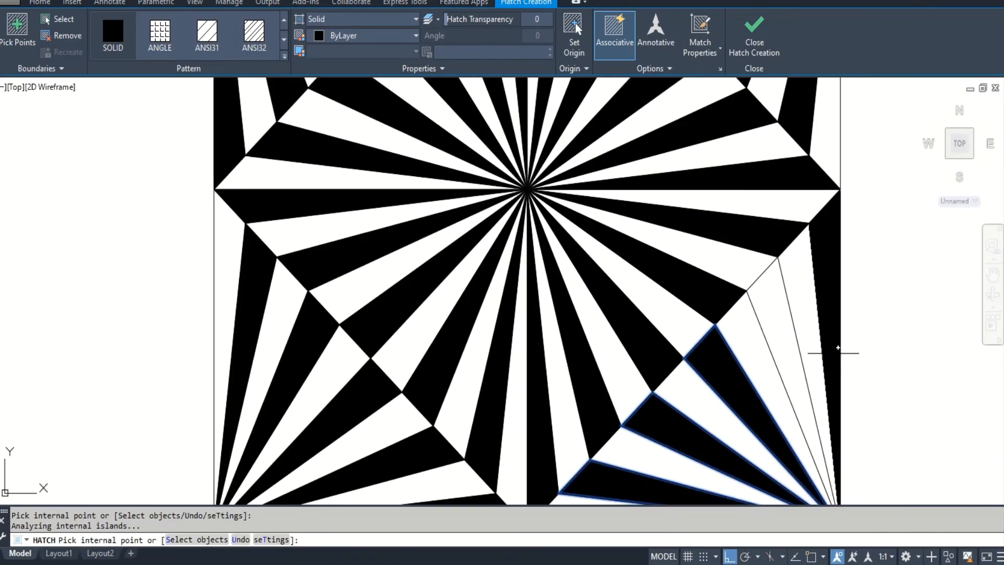
pyautogui.click(784, 320)
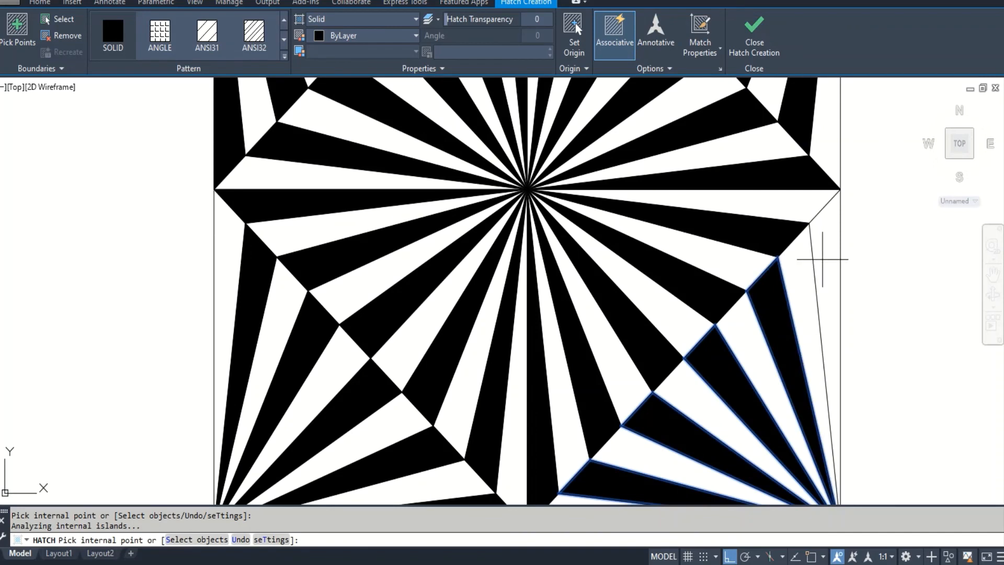
pyautogui.click(823, 259)
pyautogui.press('Return')
# Zoom to the drawing extents to view the whole hatched pattern.
pyautogui.write('z')
pyautogui.press('Return')
pyautogui.write('e')
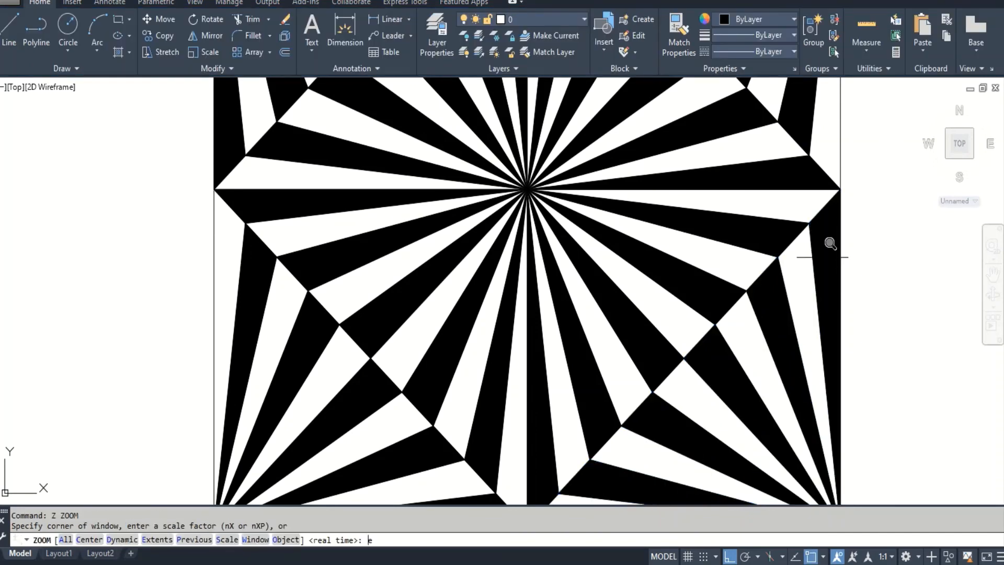
pyautogui.press('Return')
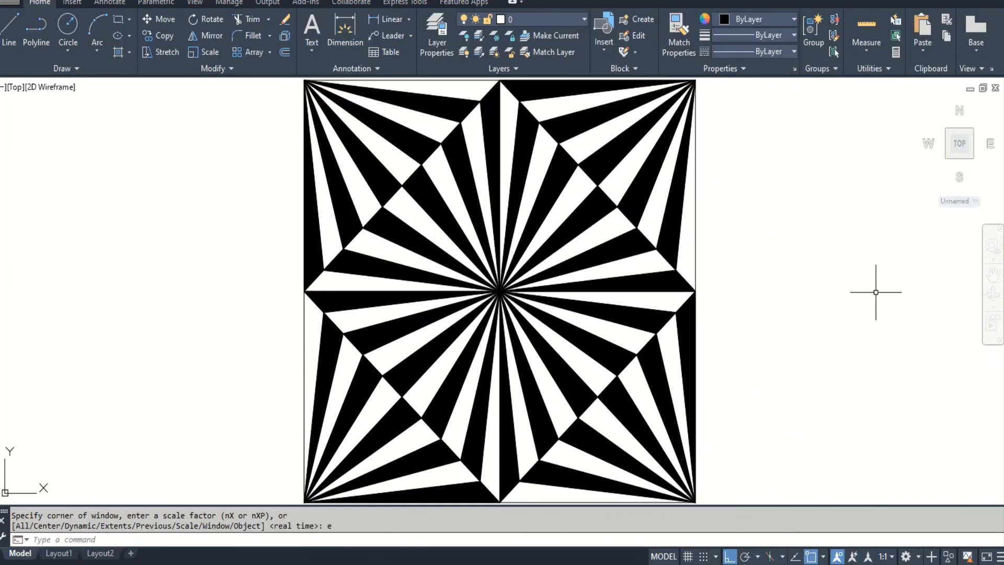
# Erase the window-selected objects from the drawing area.
pyautogui.write('e')
pyautogui.press('Return')
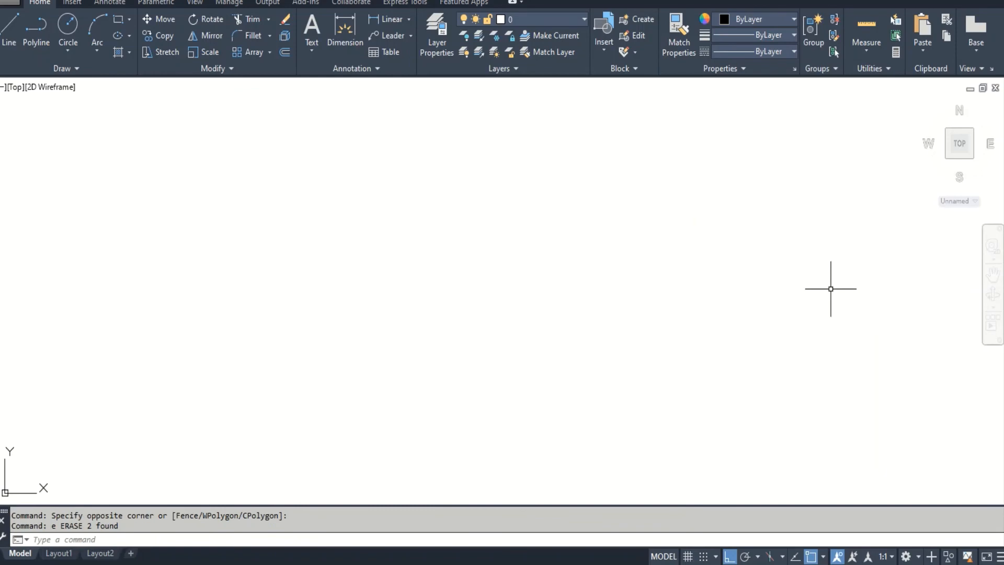